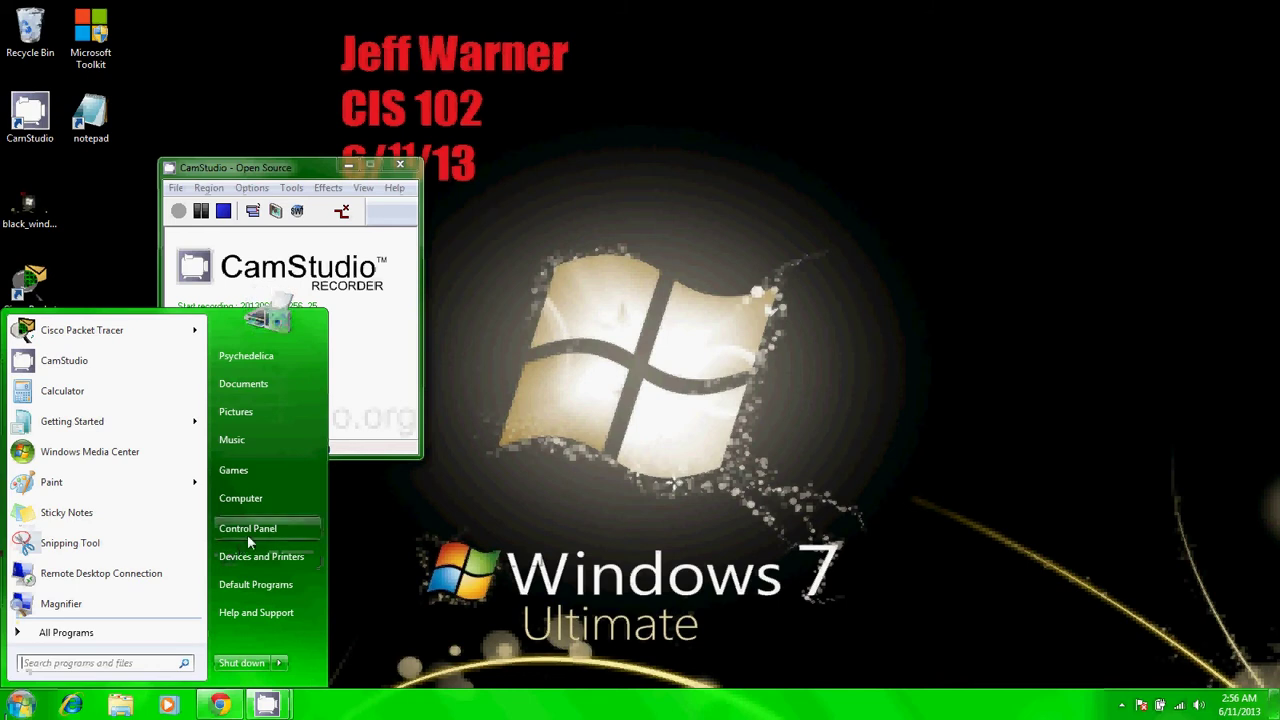
Open Local Security Policy from the Administrative Tools in the Control Panel's System and Security category.
click(248, 530)
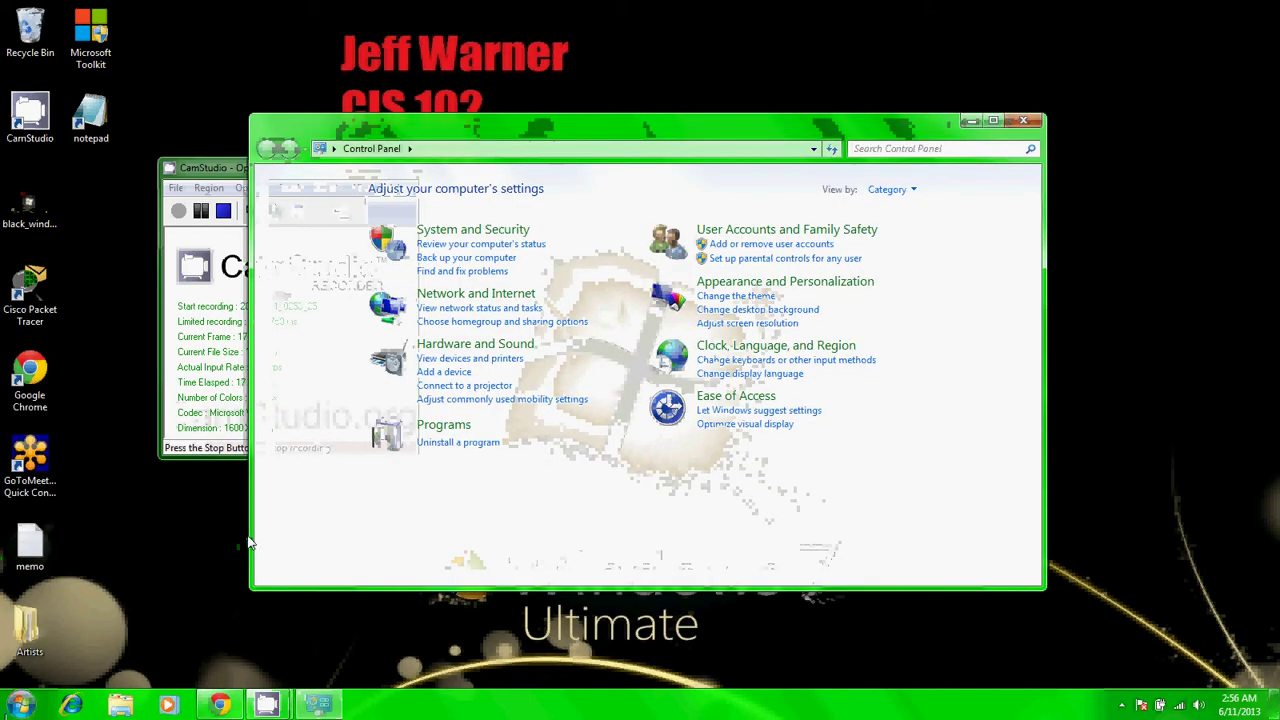
click(475, 230)
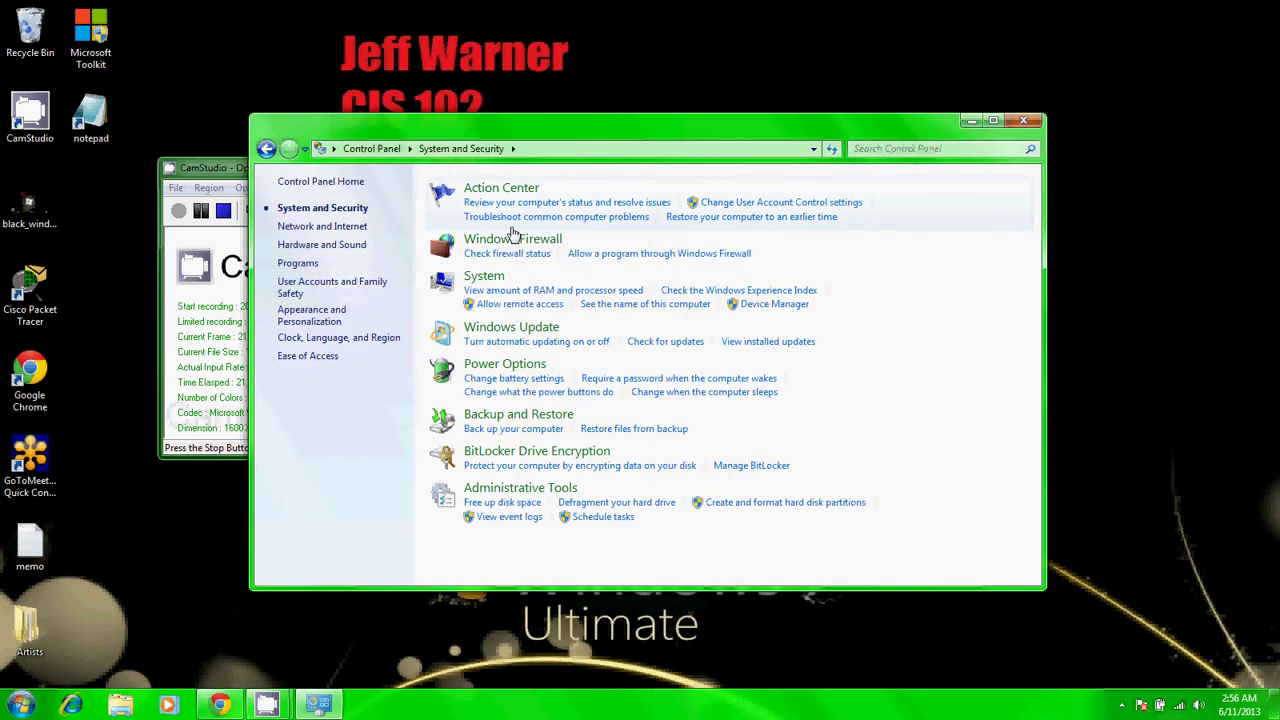
click(510, 490)
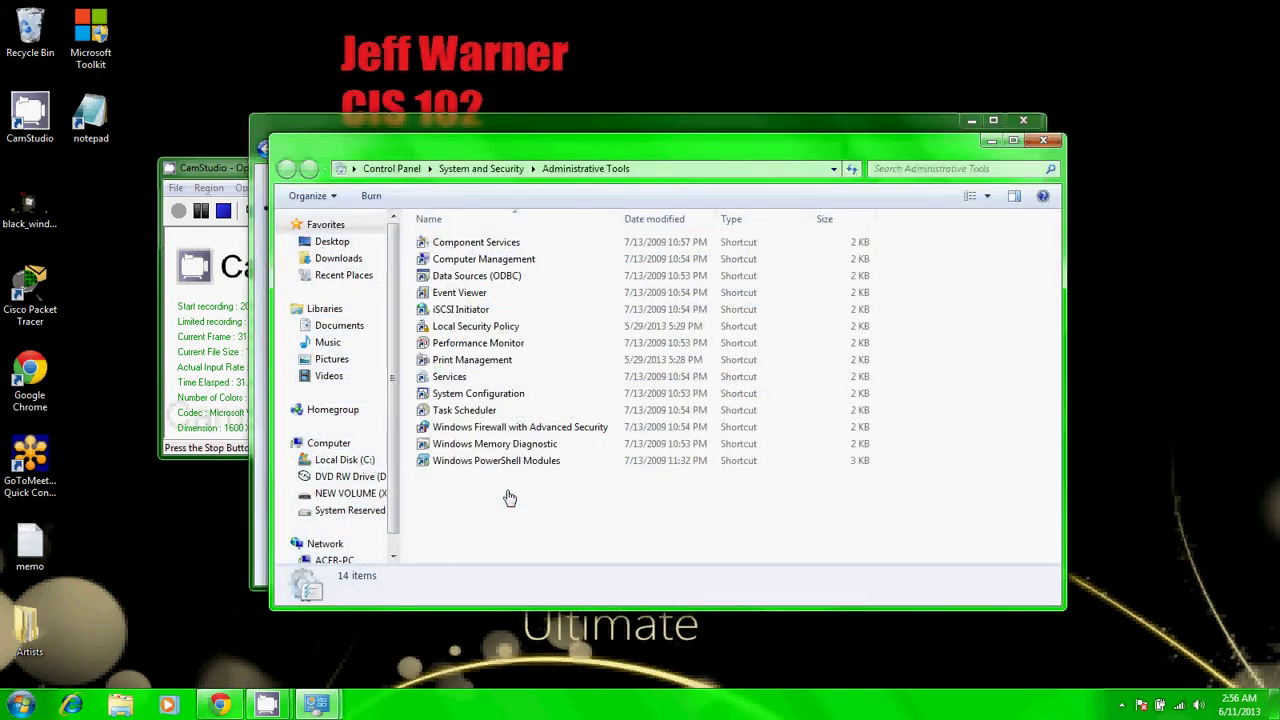
click(477, 328)
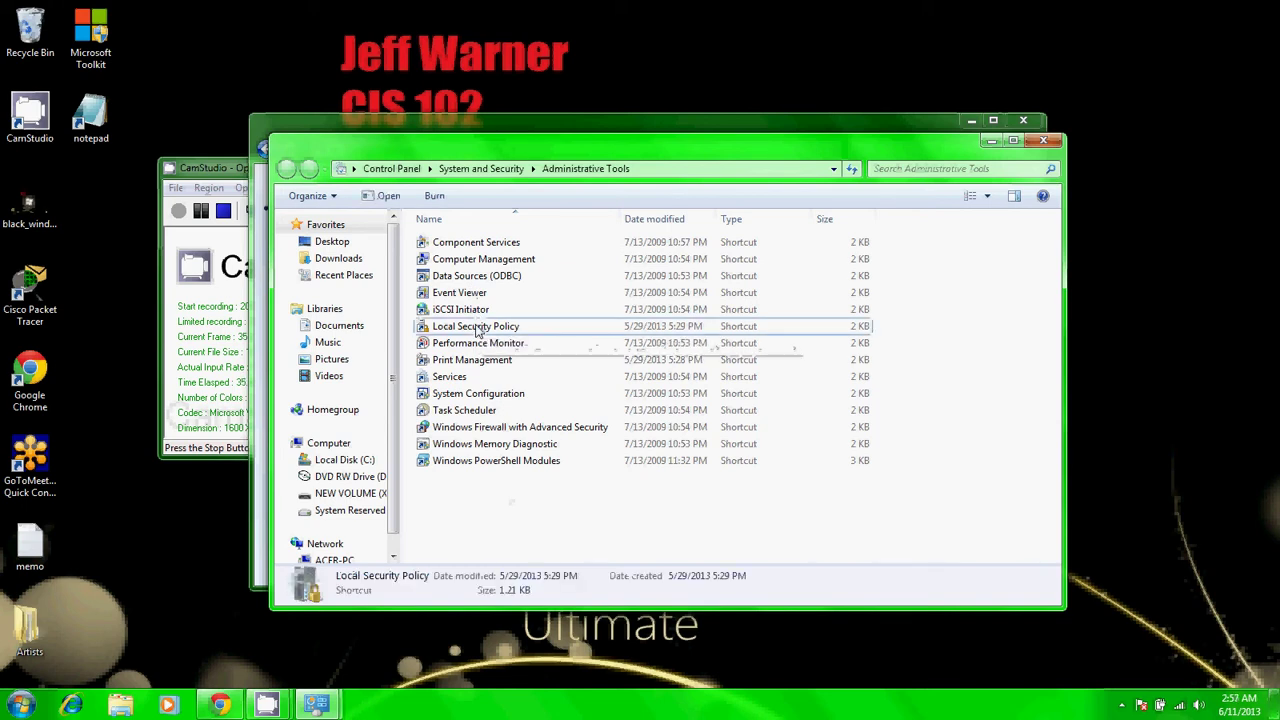
double_click(477, 330)
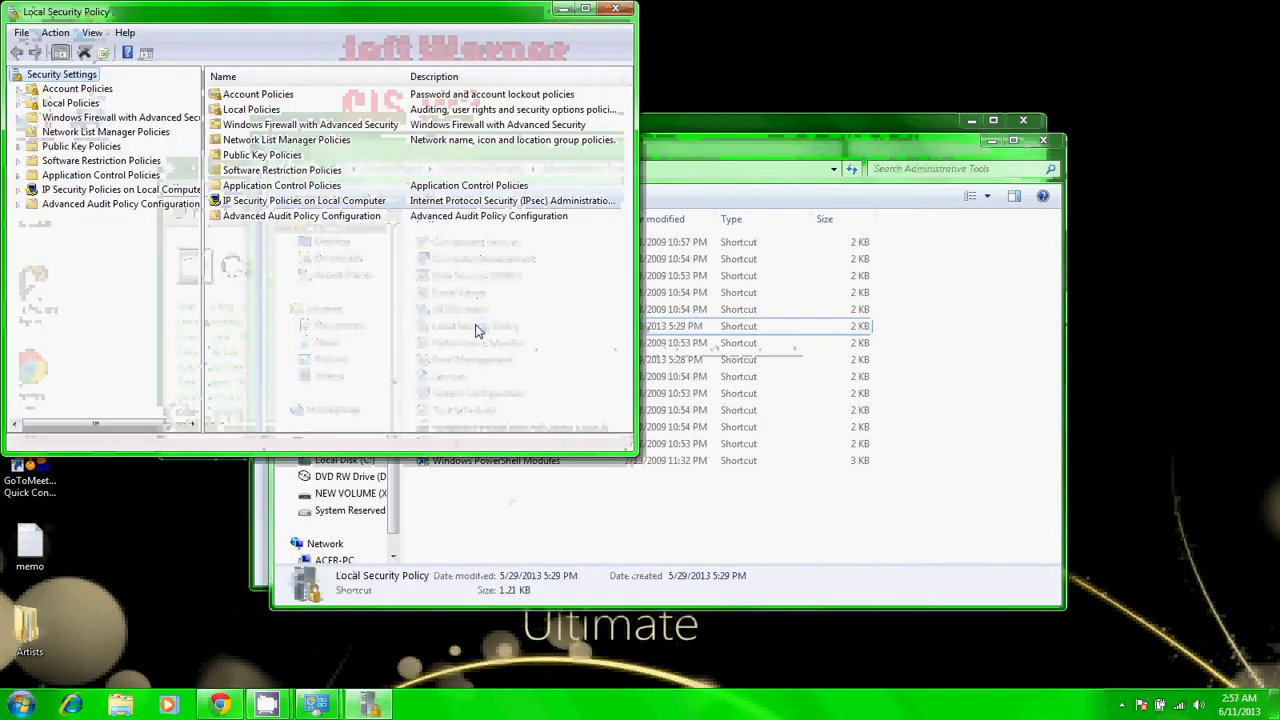
Expand Local Policies and display its Security Options.
click(84, 106)
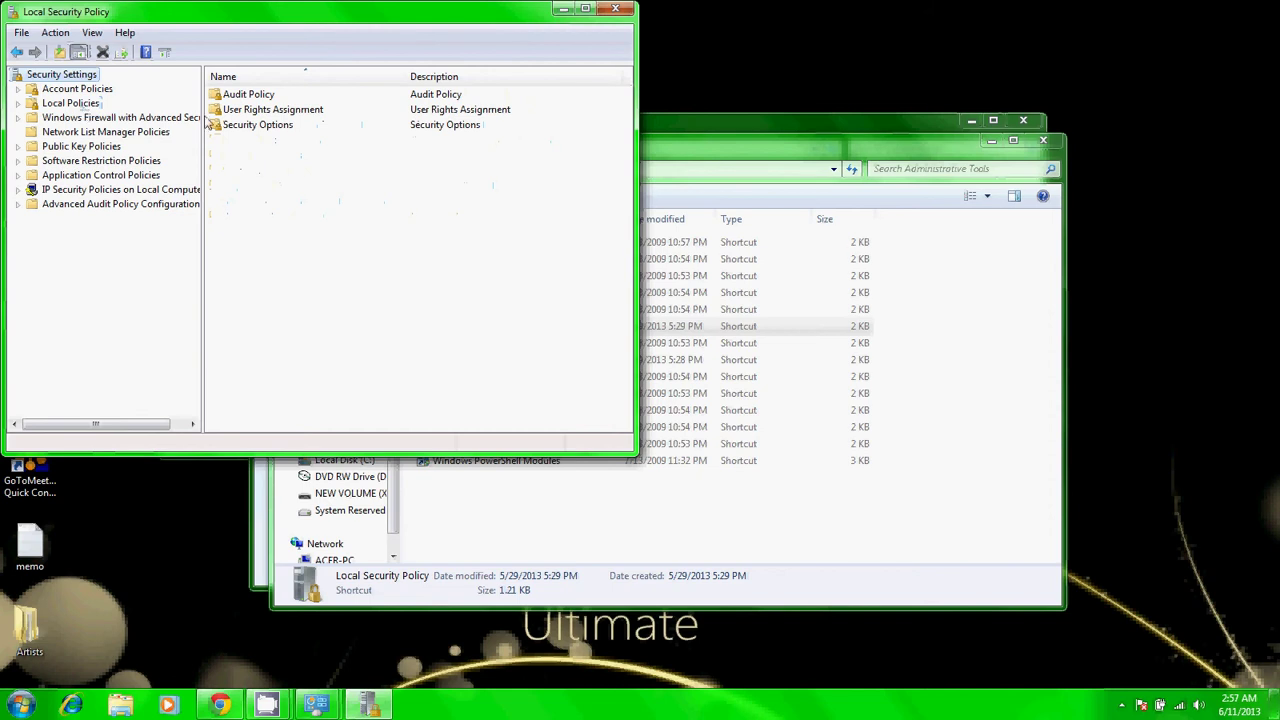
click(19, 106)
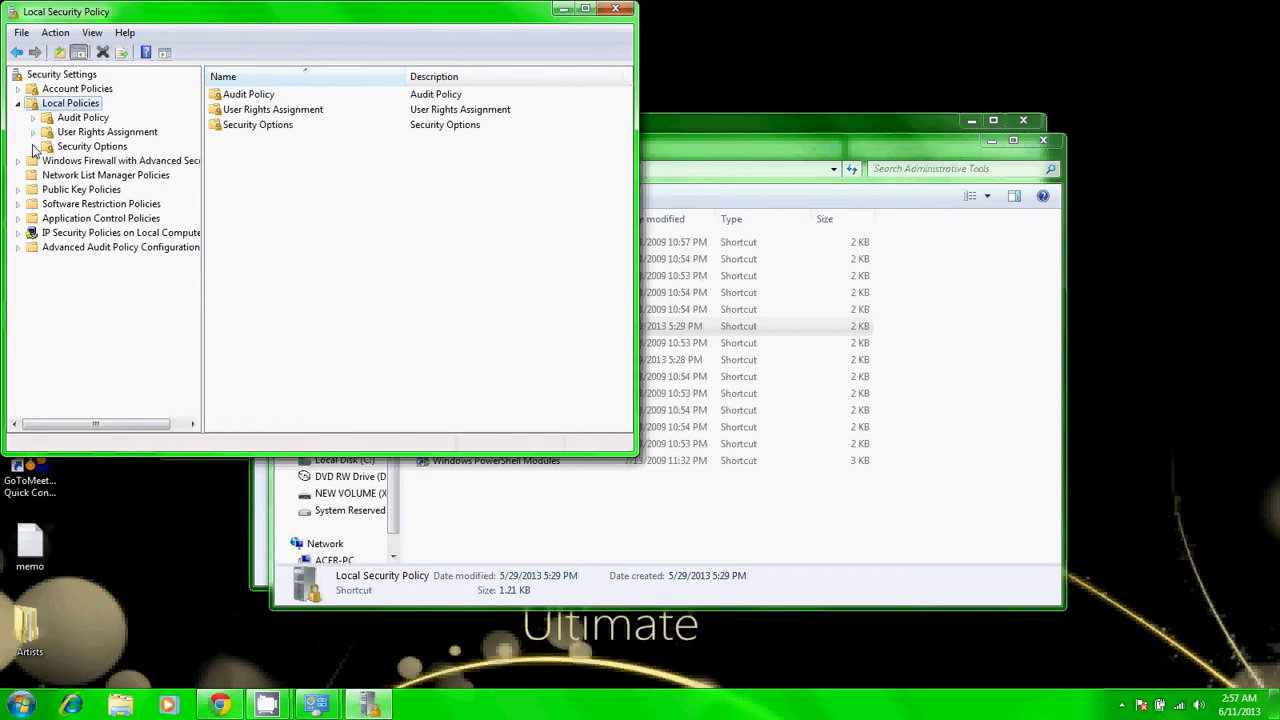
click(82, 148)
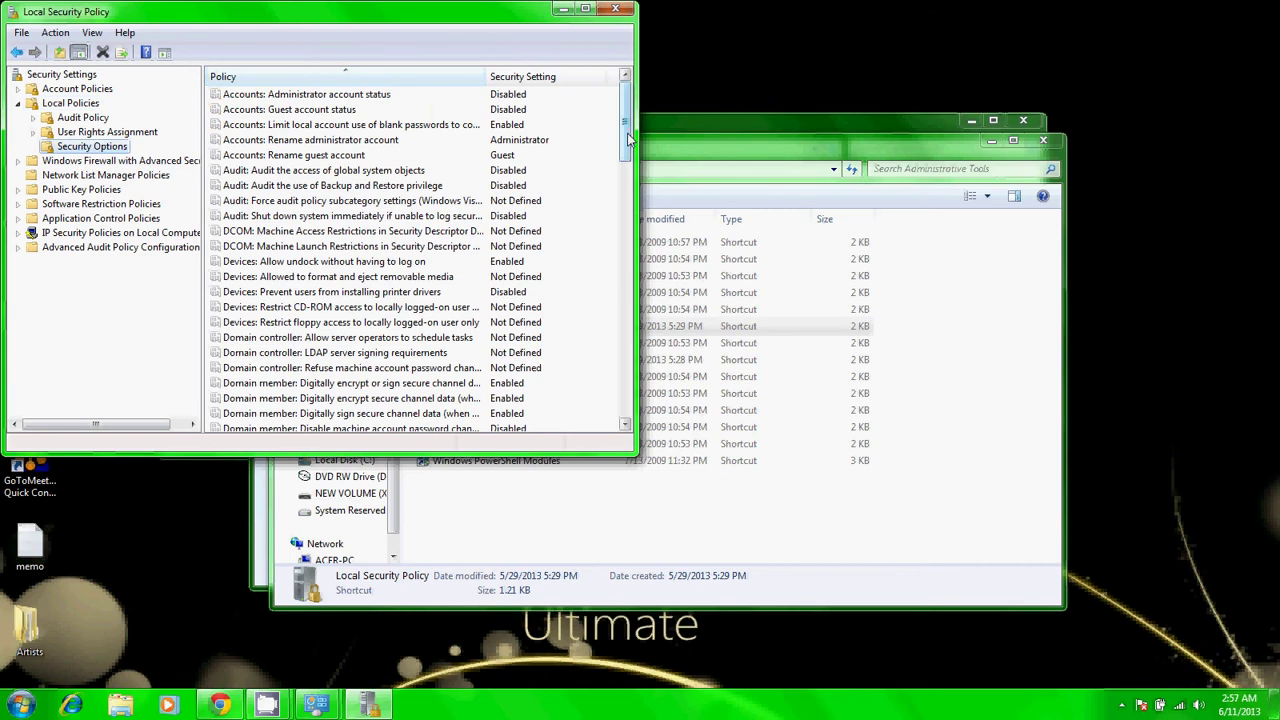
Find the User Account Control elevation prompt policy for administrators in Admin Approval Mode, and close Local Security Policy and Administrative Tools.
drag(628, 140, 560, 393)
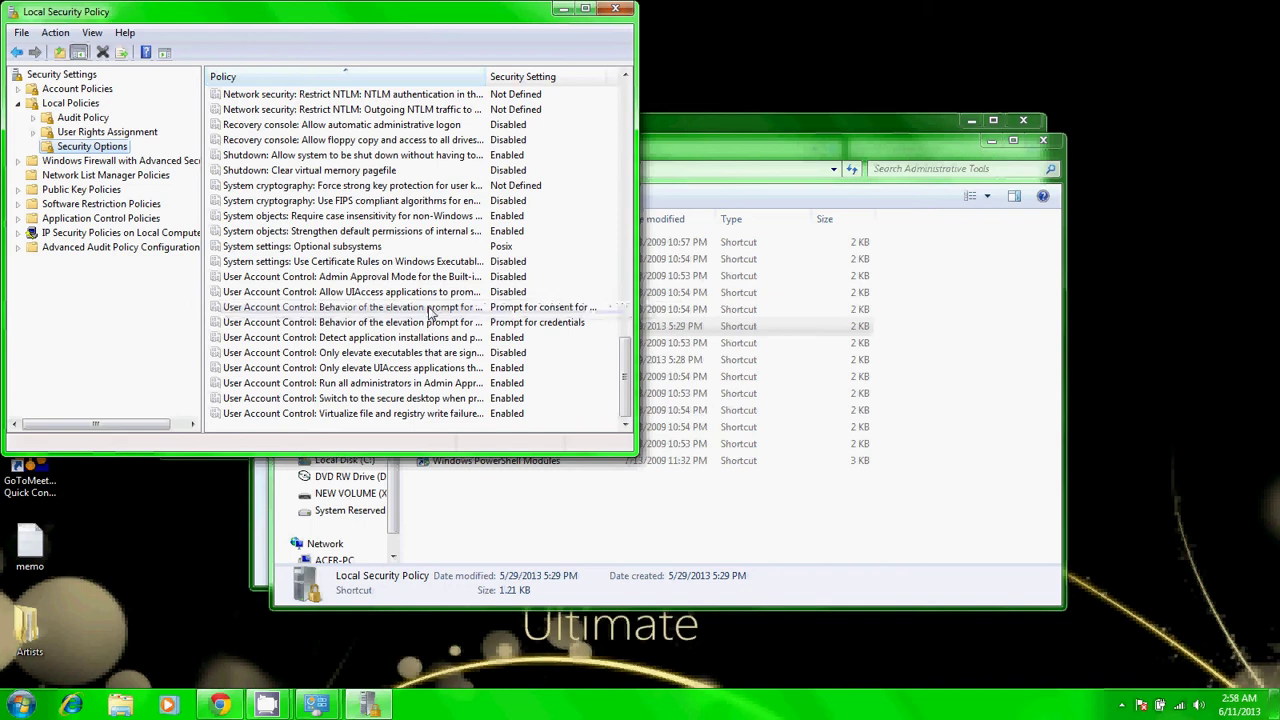
click(430, 310)
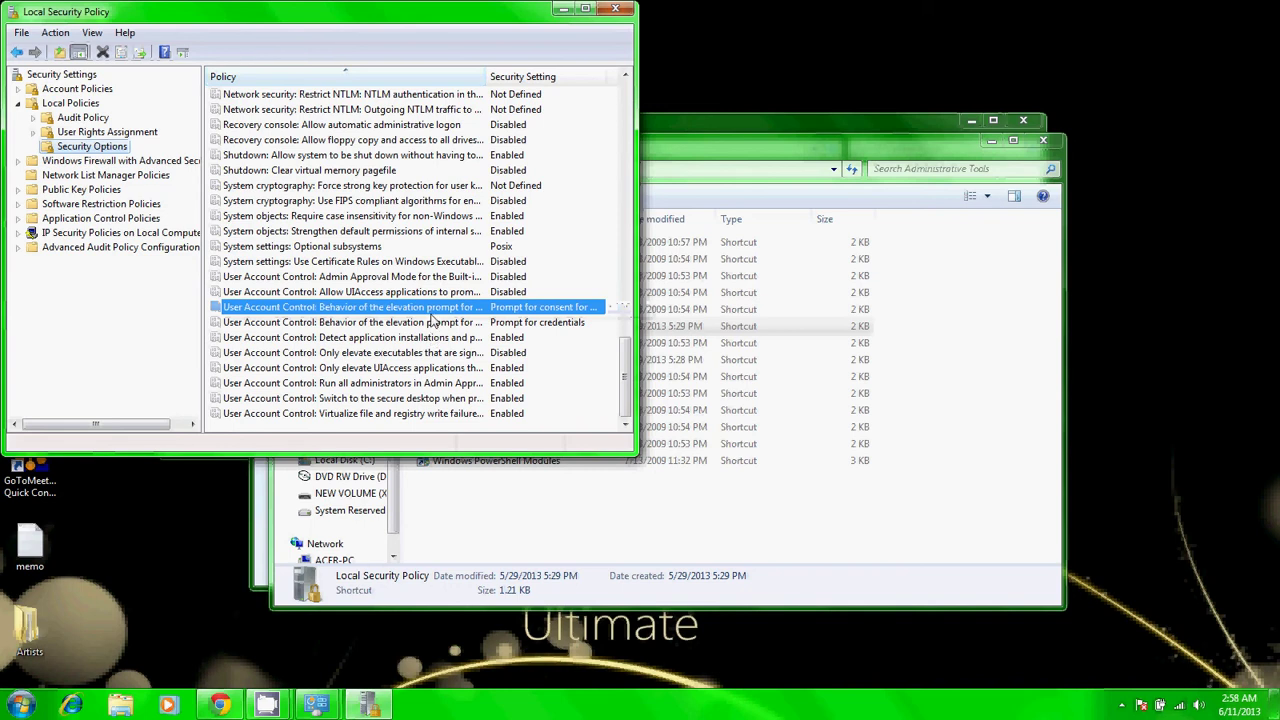
click(432, 320)
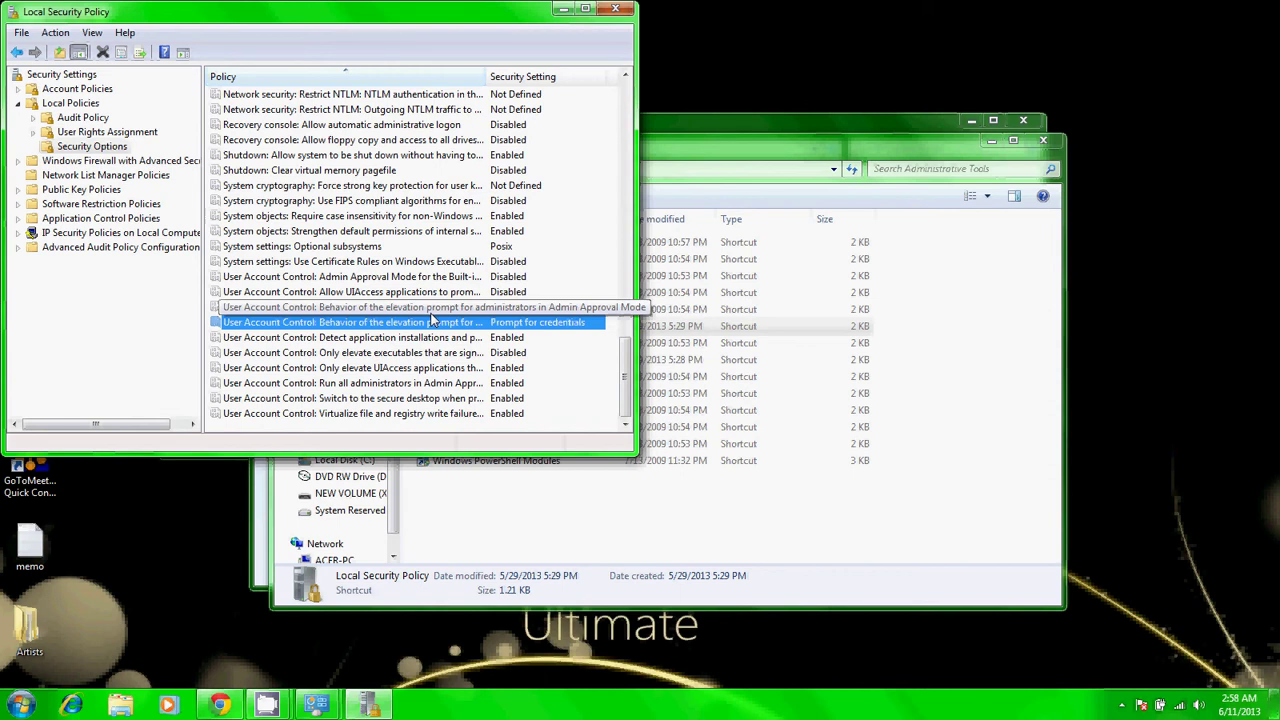
key(Up)
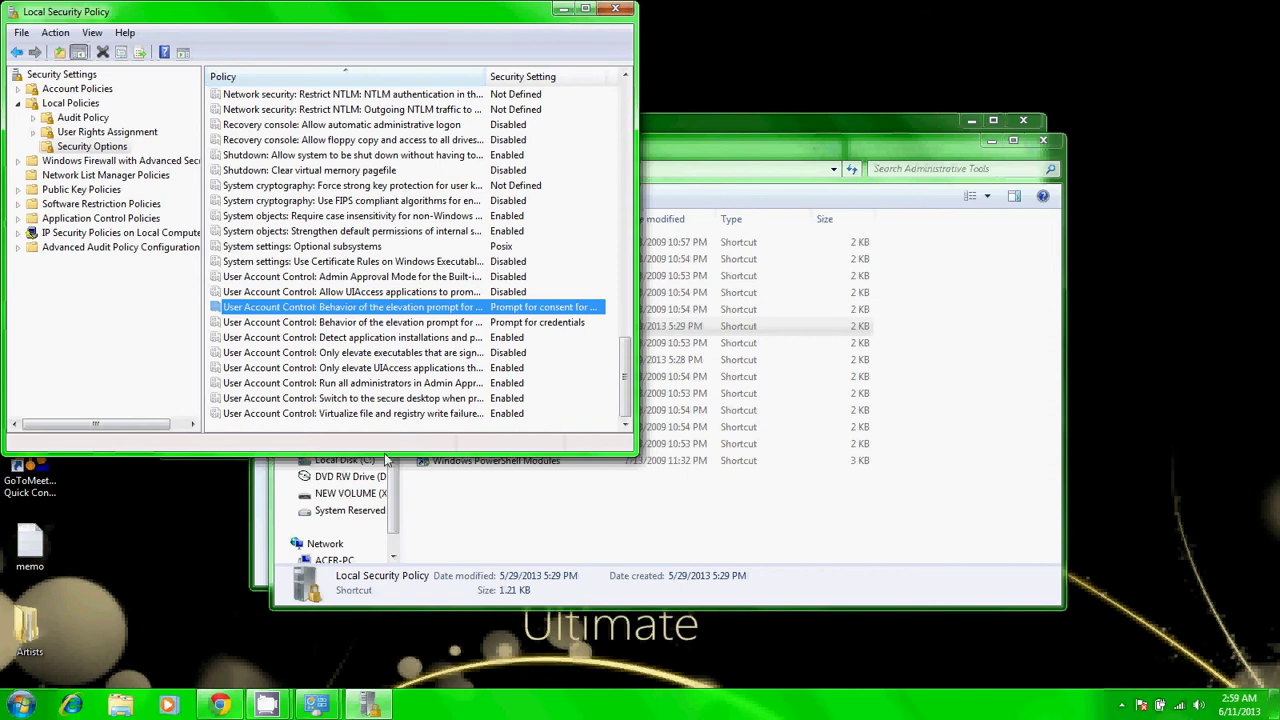
click(618, 12)
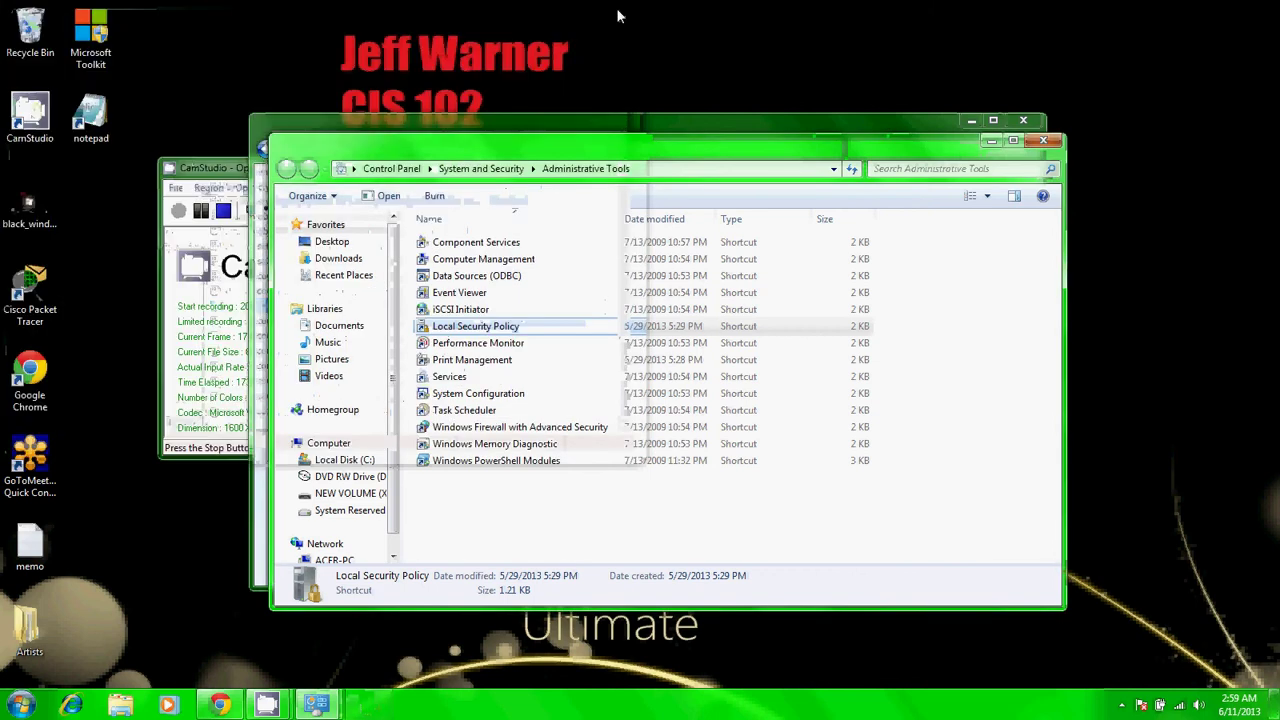
click(1040, 146)
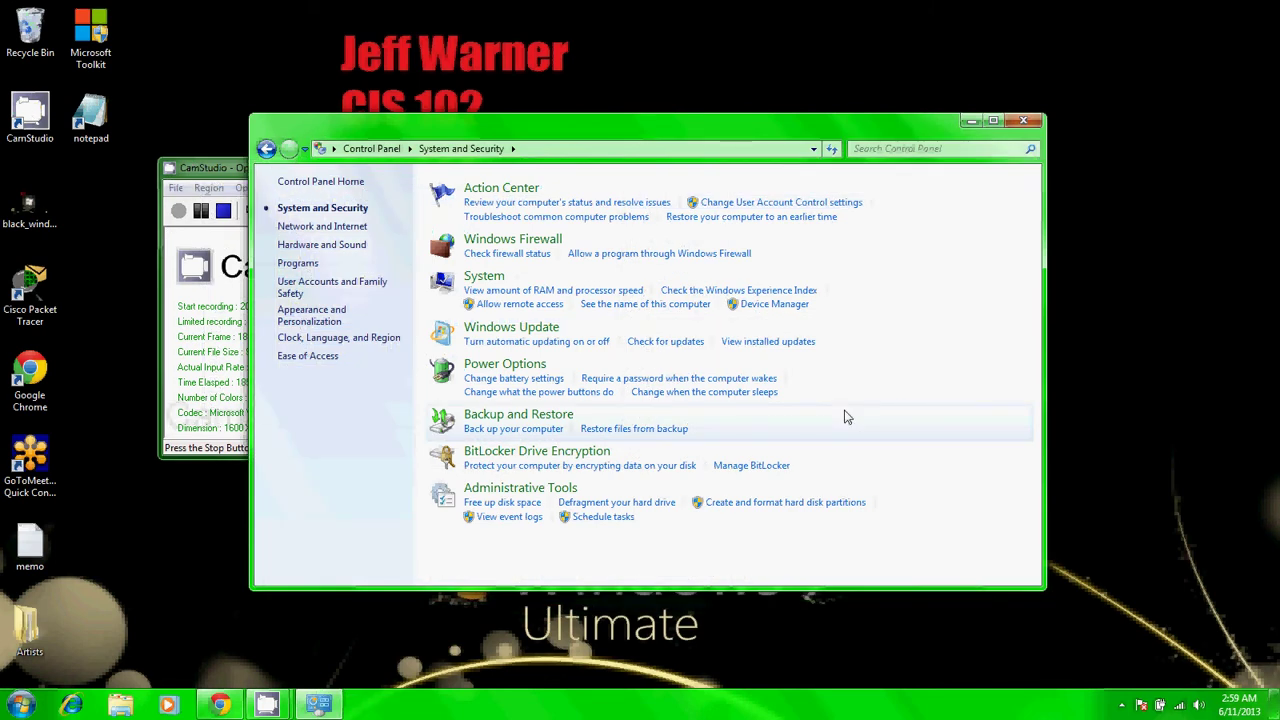
Open the User Account Control settings from User Accounts in the User Accounts and Family Safety category.
click(315, 285)
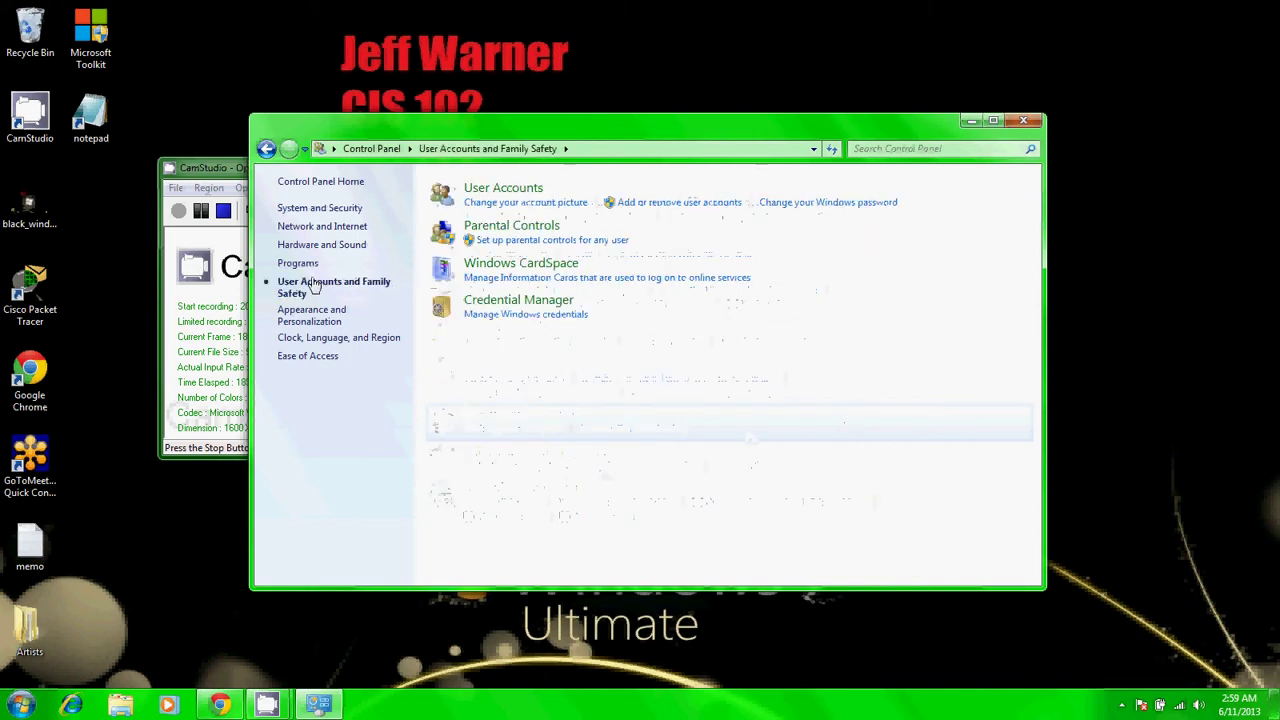
click(509, 195)
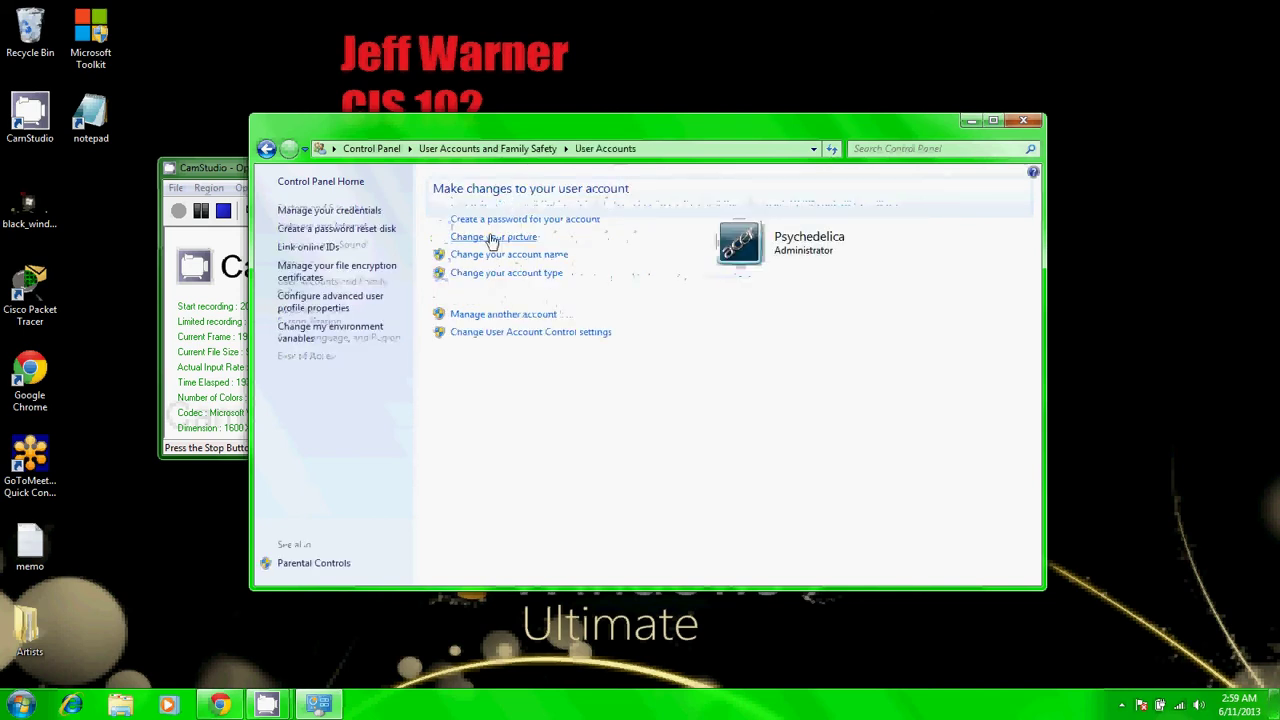
click(497, 332)
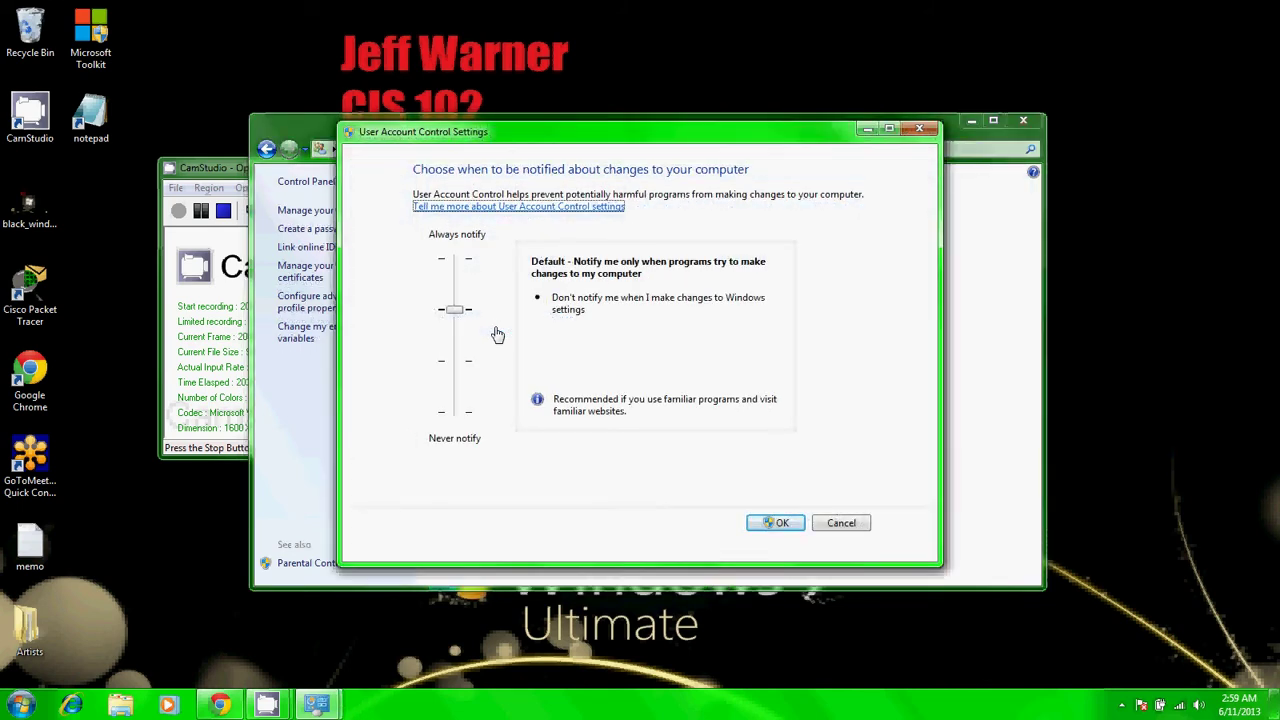
Set the User Account Control notification level to Always notify, and reopen the settings to check the level.
drag(658, 134, 663, 445)
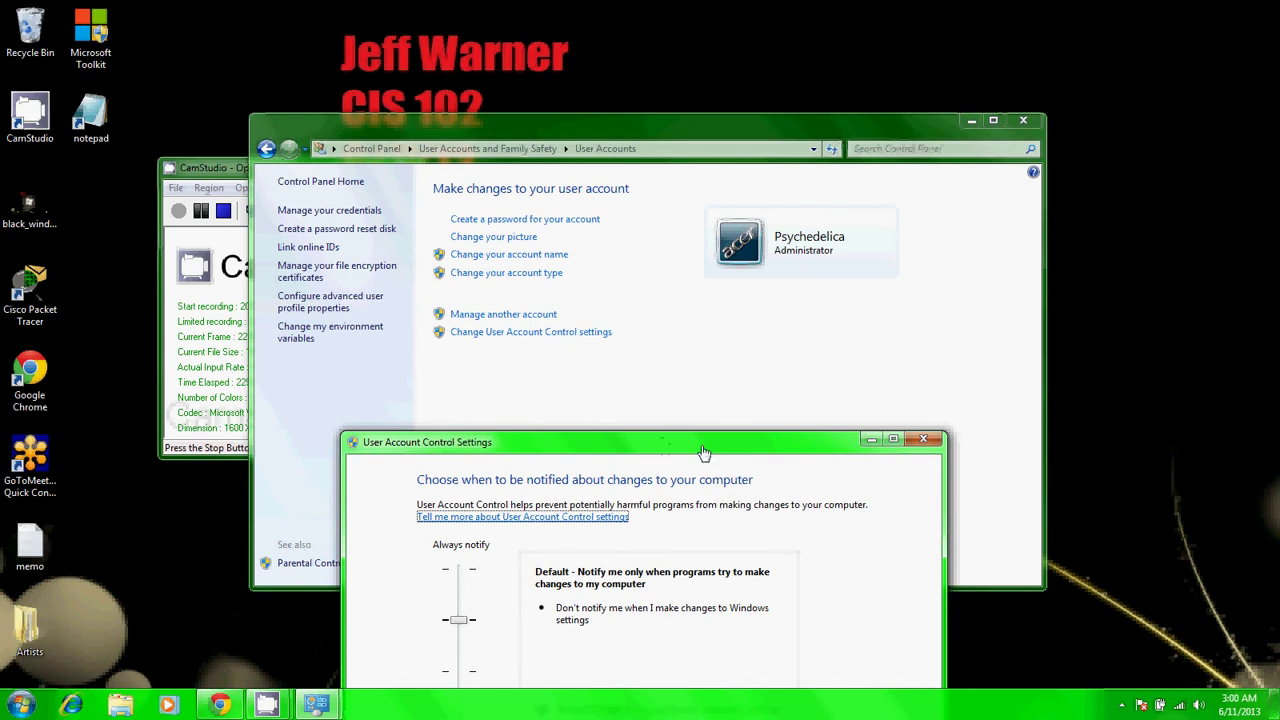
drag(704, 453, 706, 229)
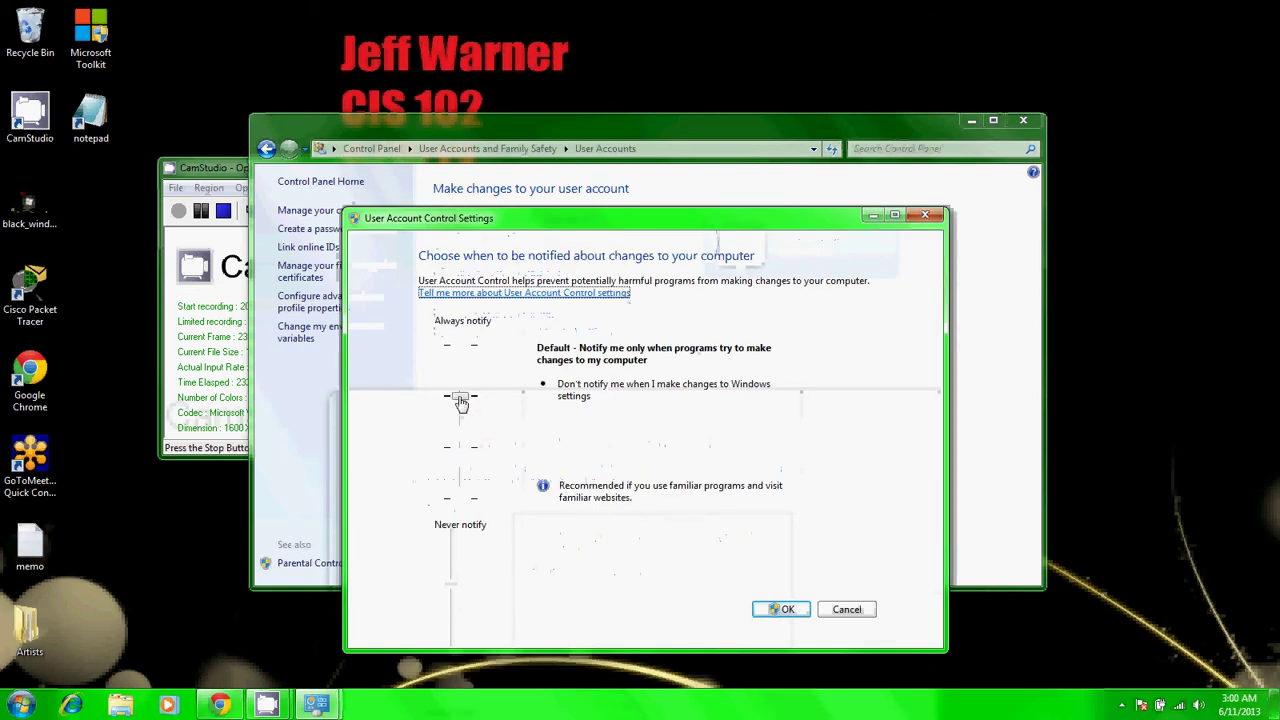
drag(461, 402, 459, 346)
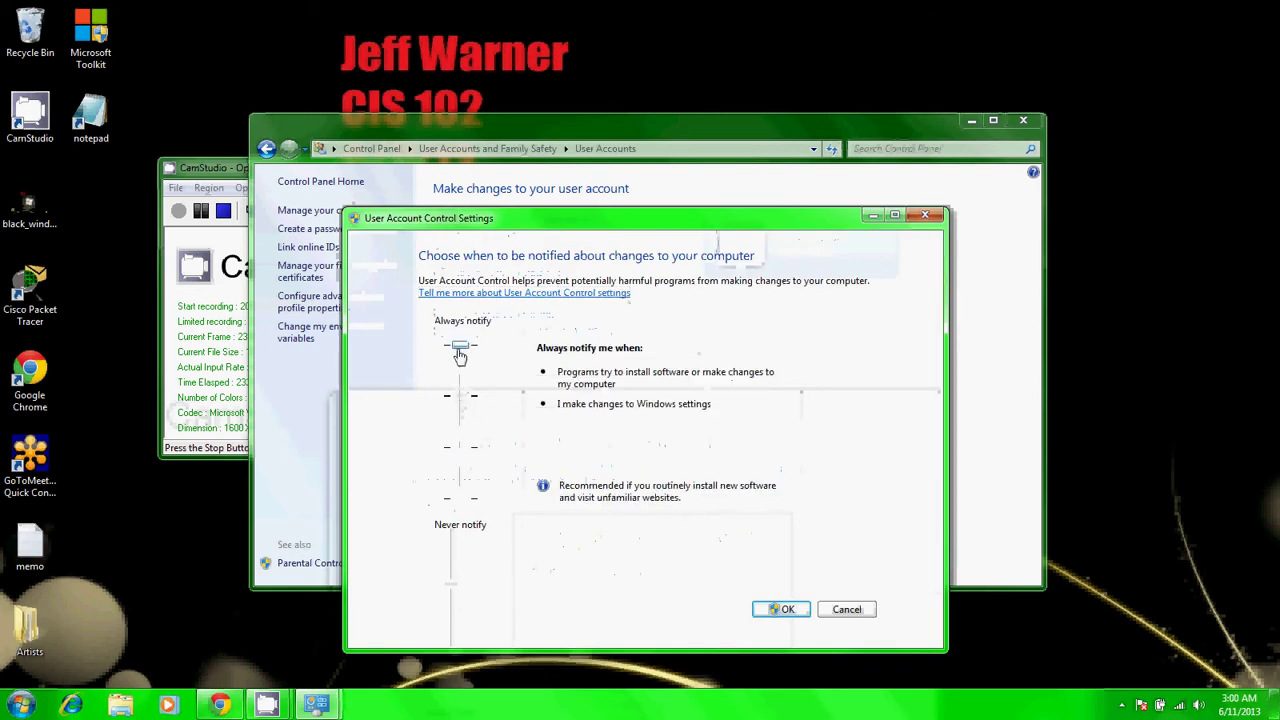
click(769, 604)
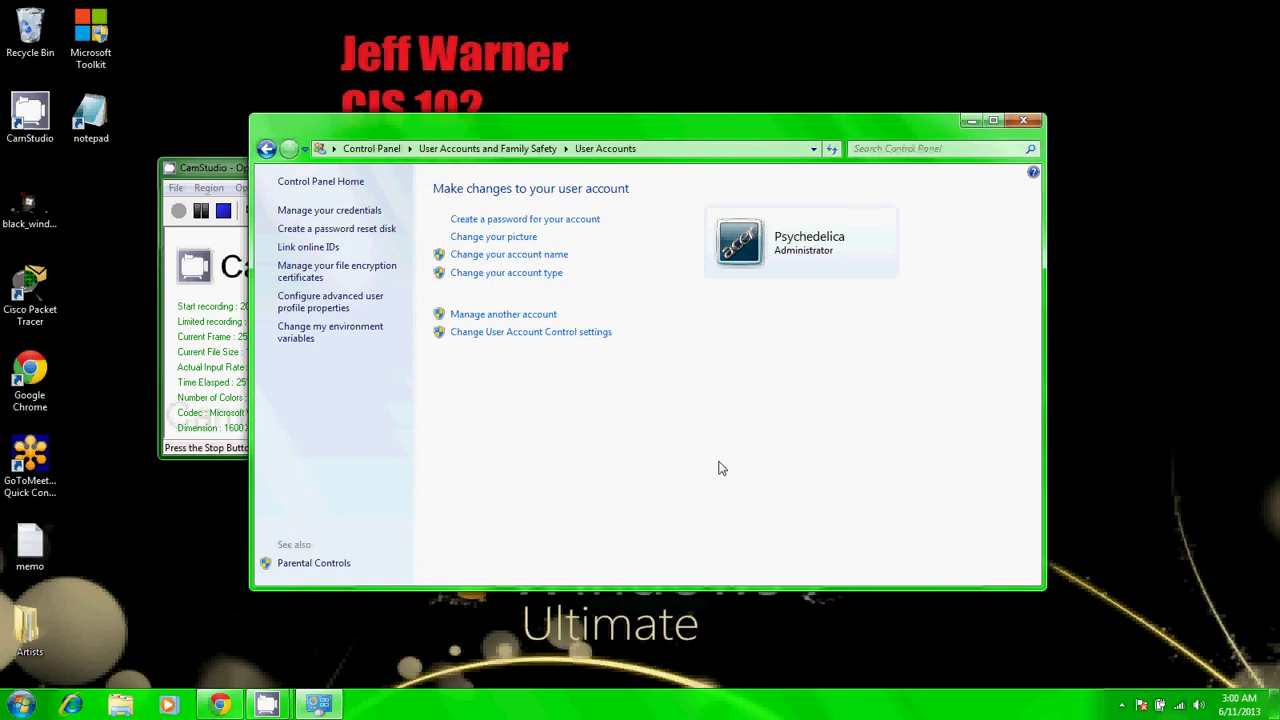
click(536, 340)
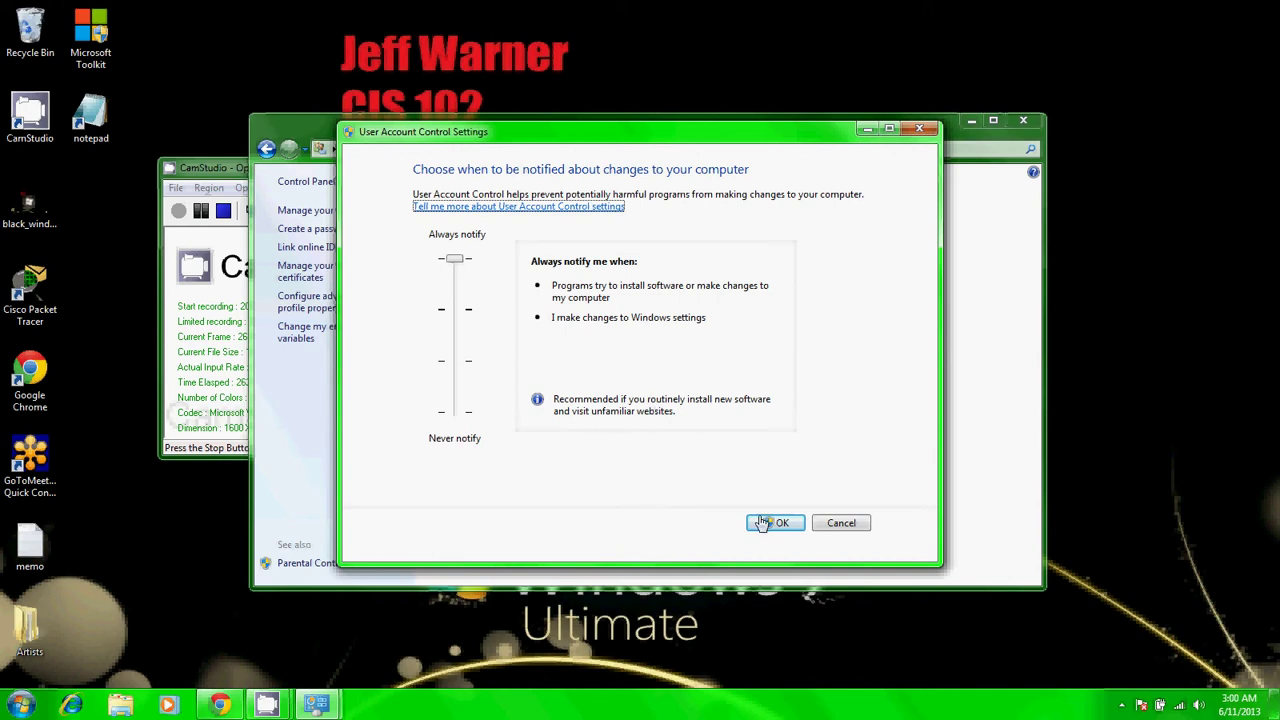
click(838, 530)
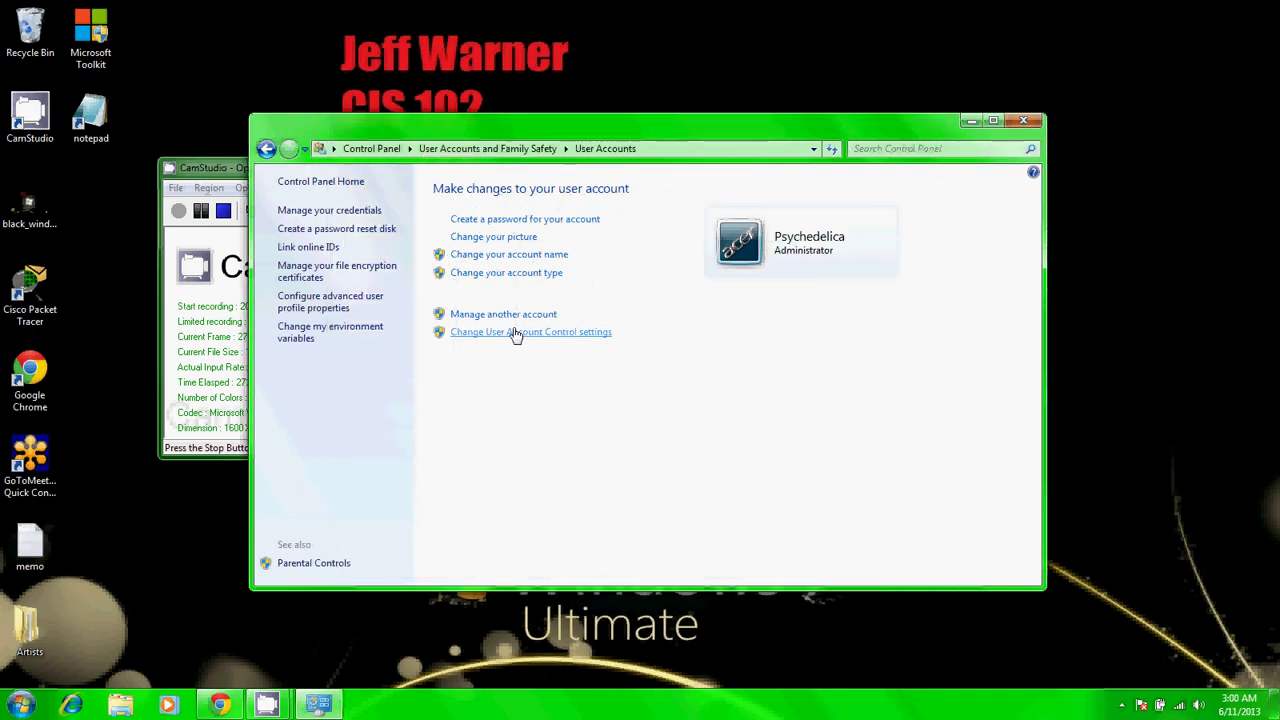
Set the User Account Control notification level to Never notify, apply it and close the Control Panel.
click(515, 335)
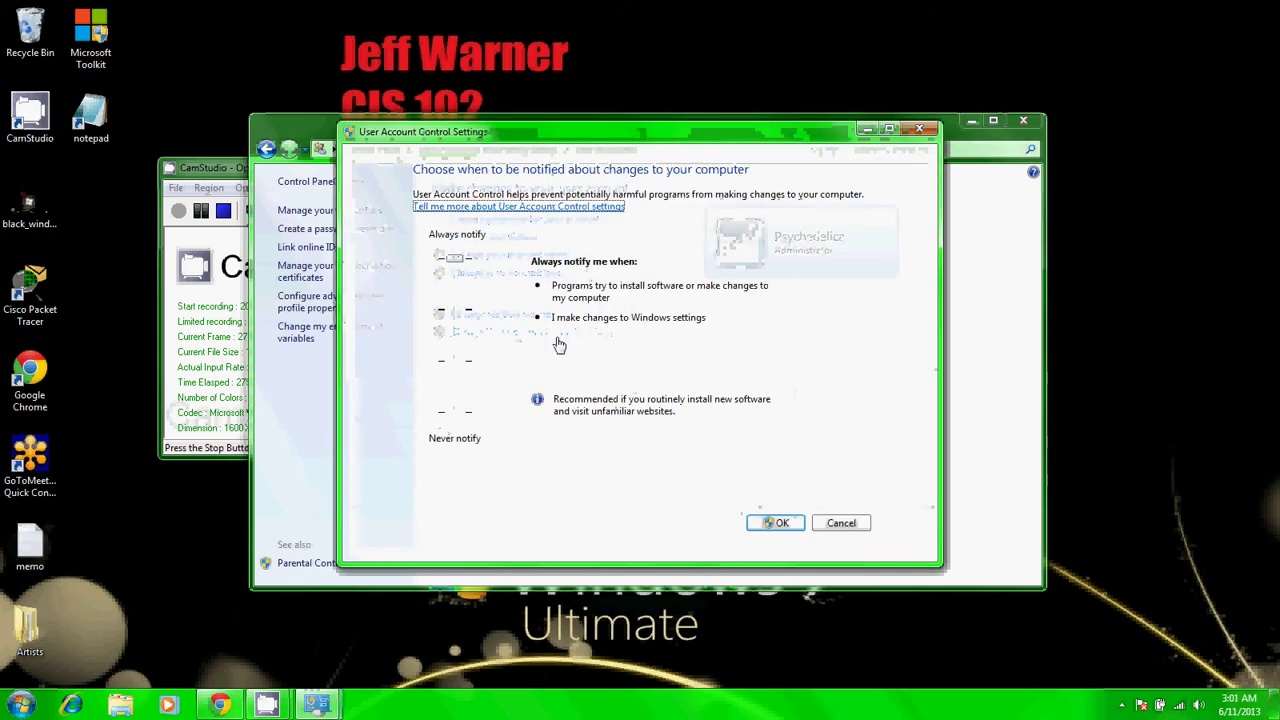
click(465, 310)
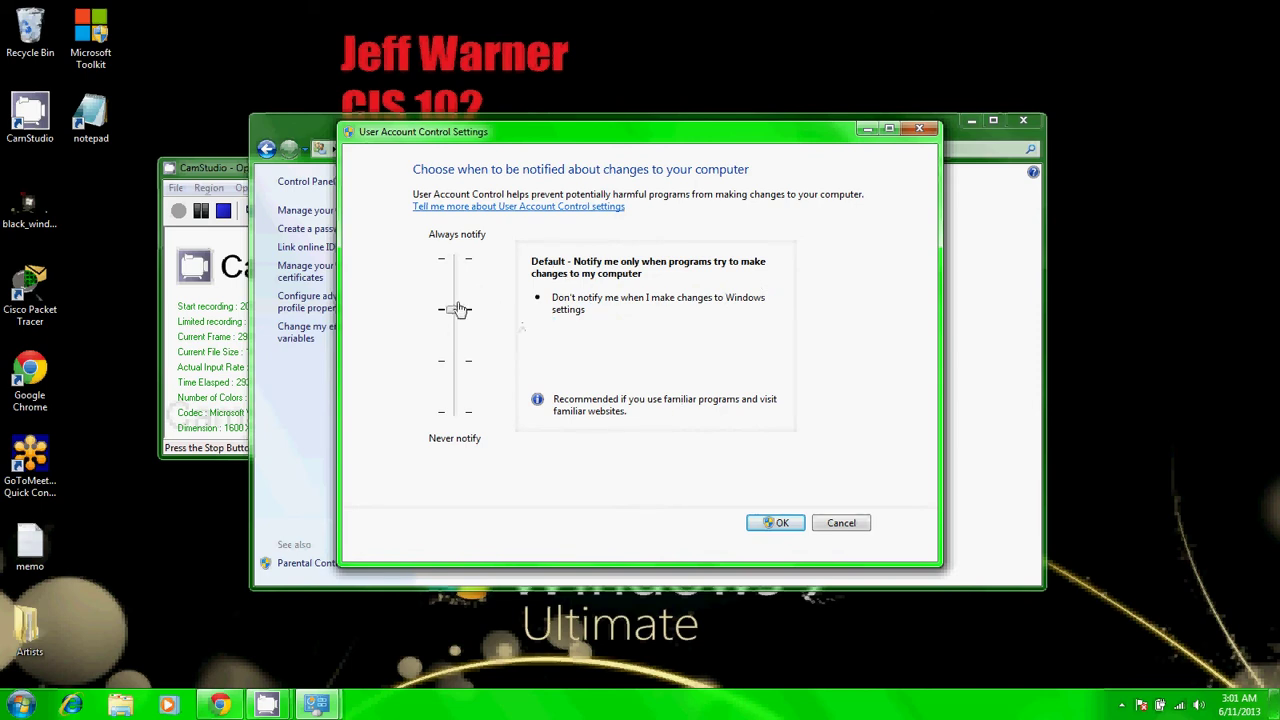
drag(455, 309, 458, 350)
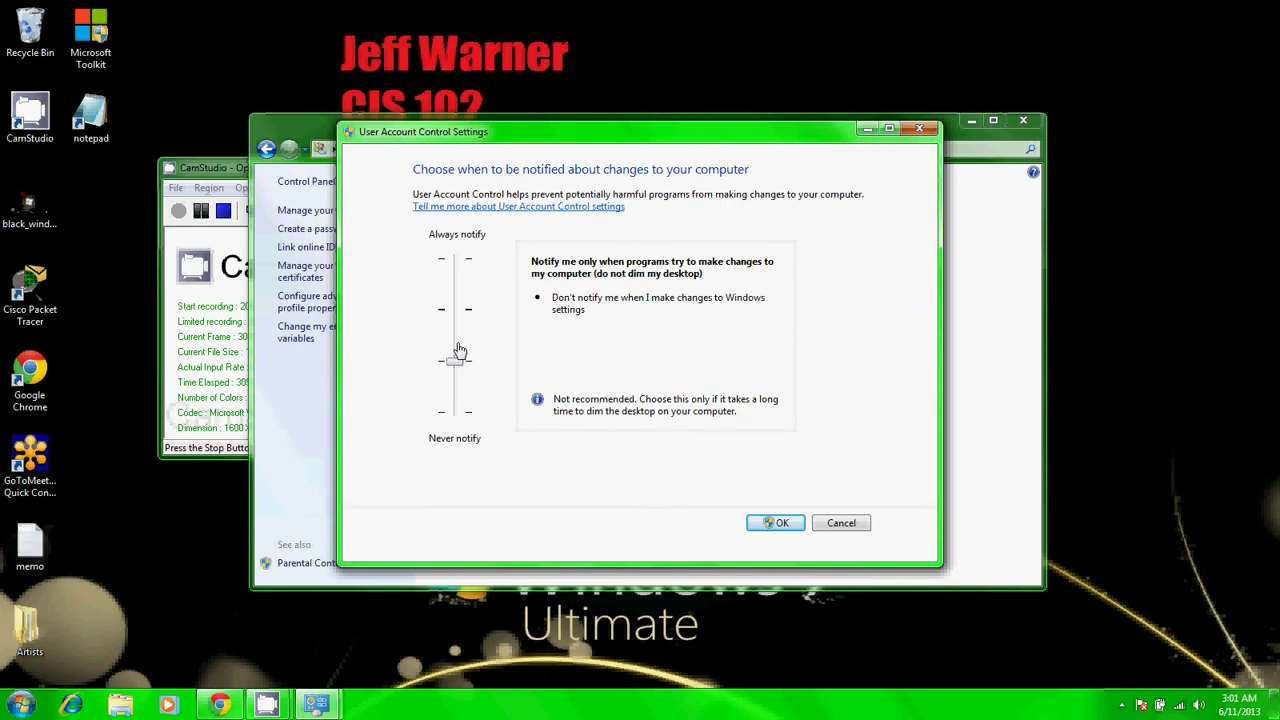
scroll(459, 350, down, 1)
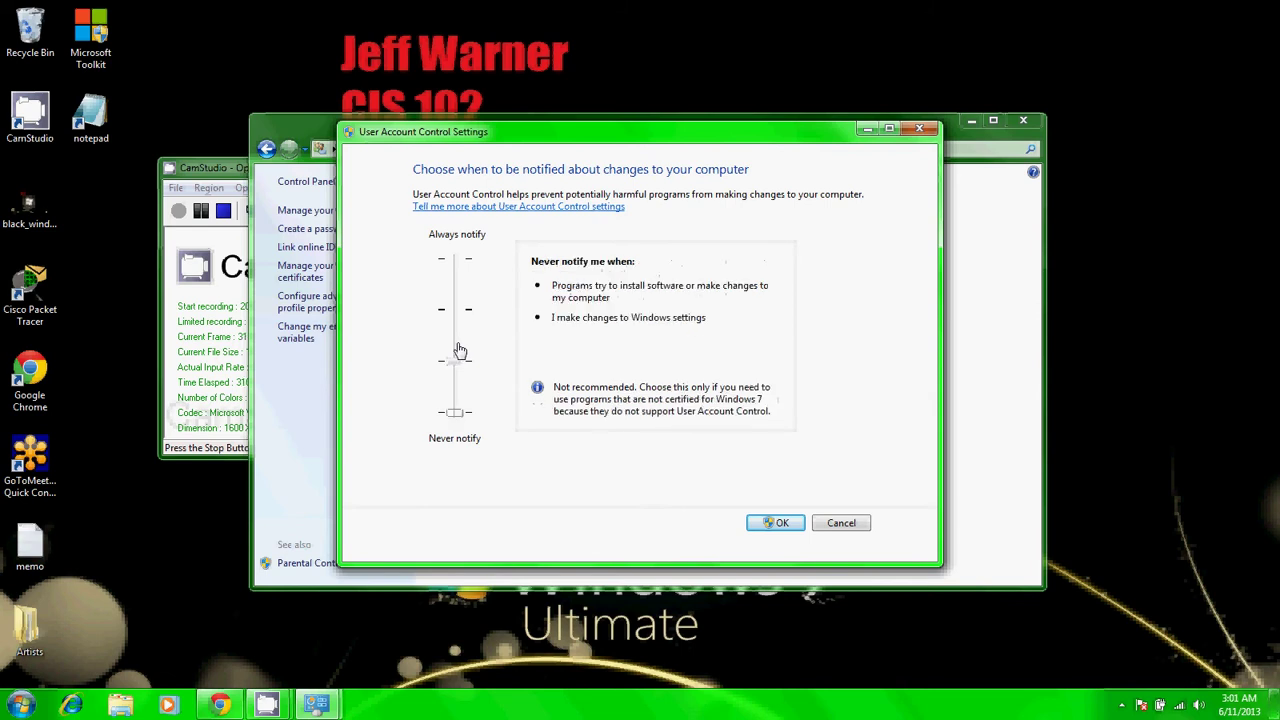
click(771, 523)
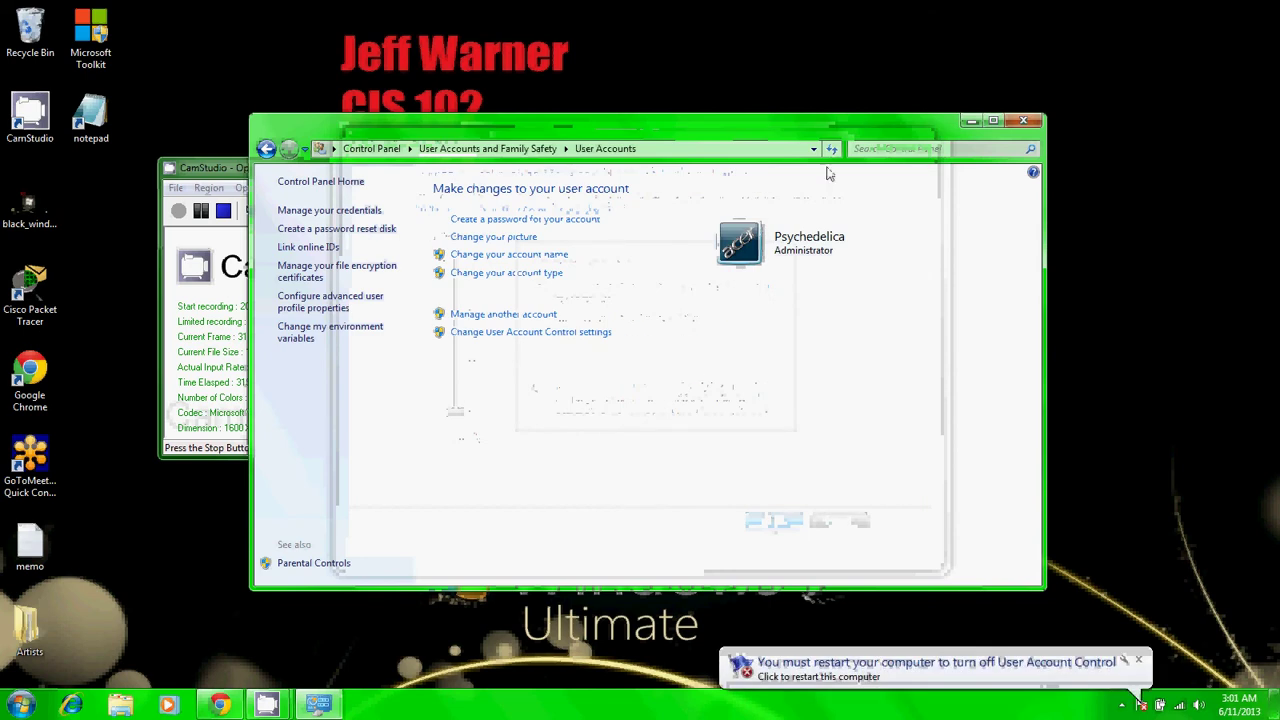
click(1022, 120)
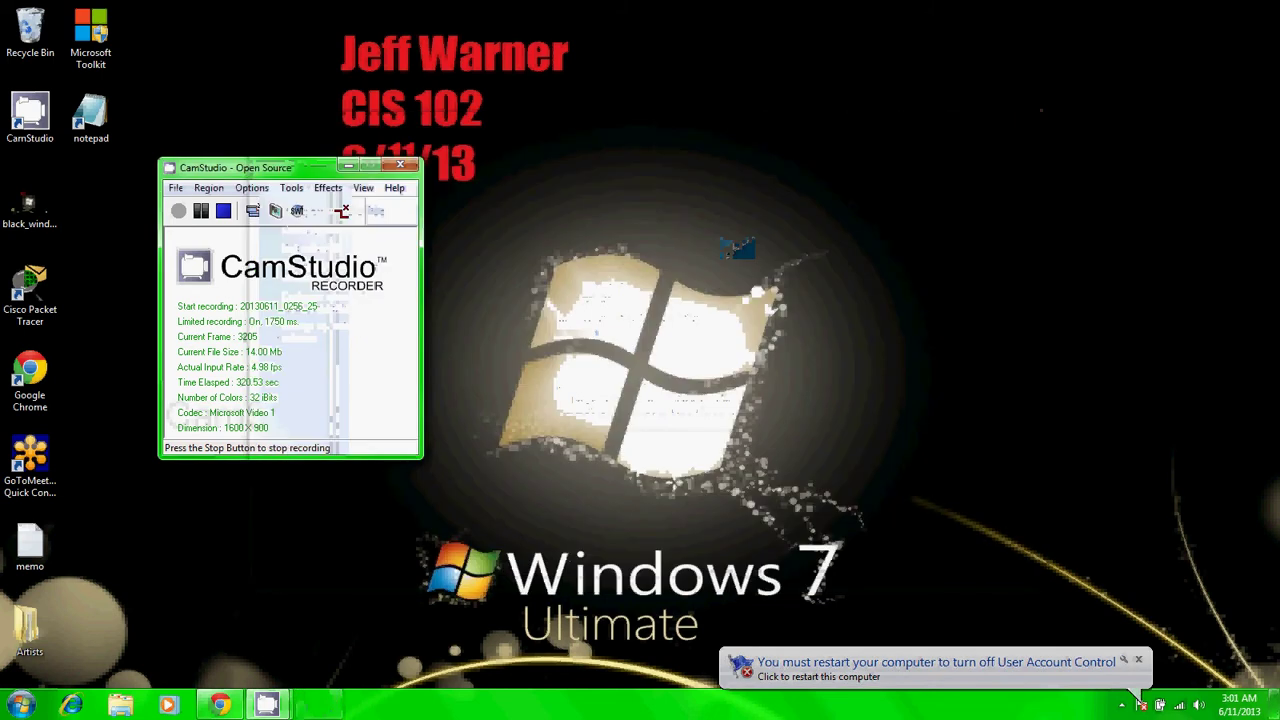
Search the installed programs for diskpart, run it to test the User Account Control behavior, and close it.
click(20, 705)
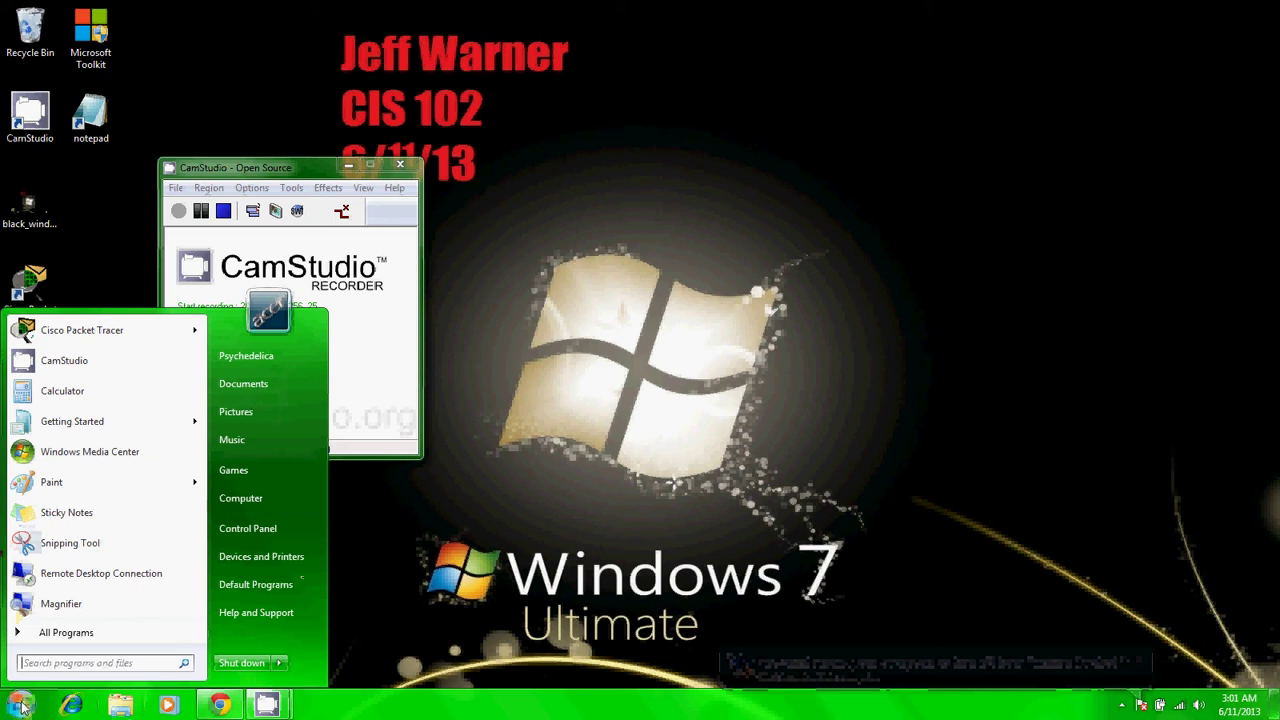
text(di)
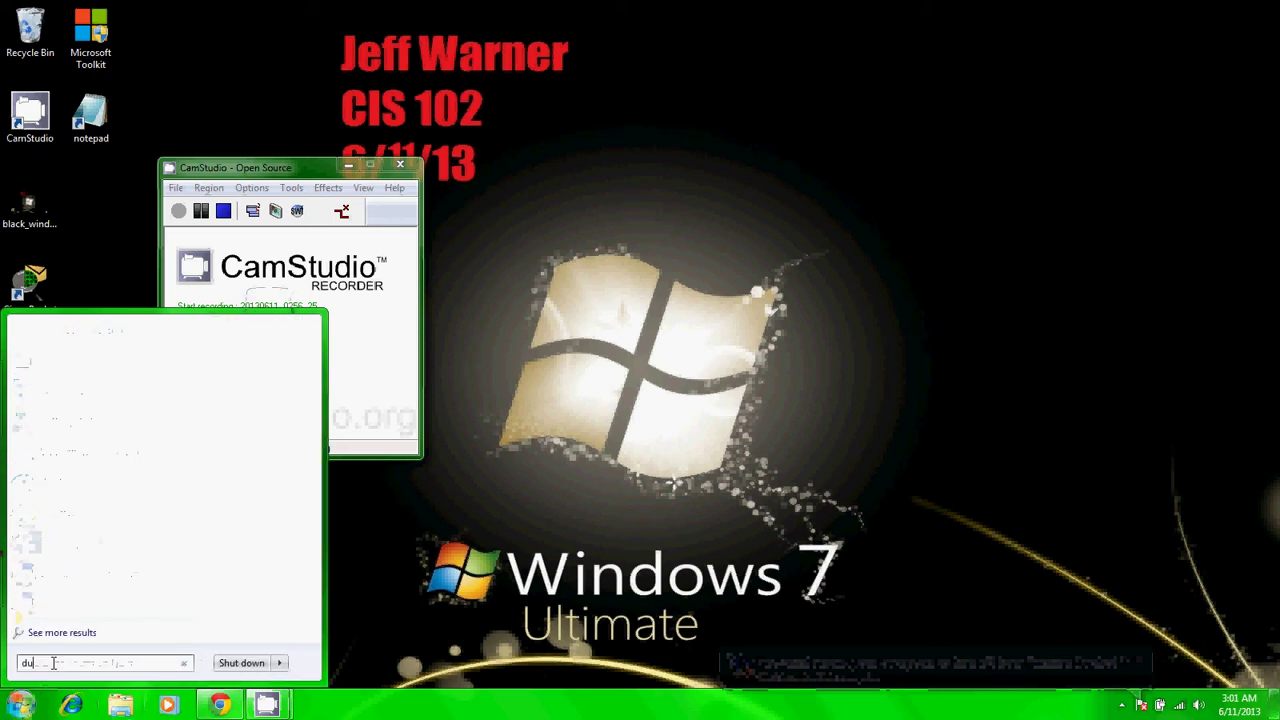
text(skpart)
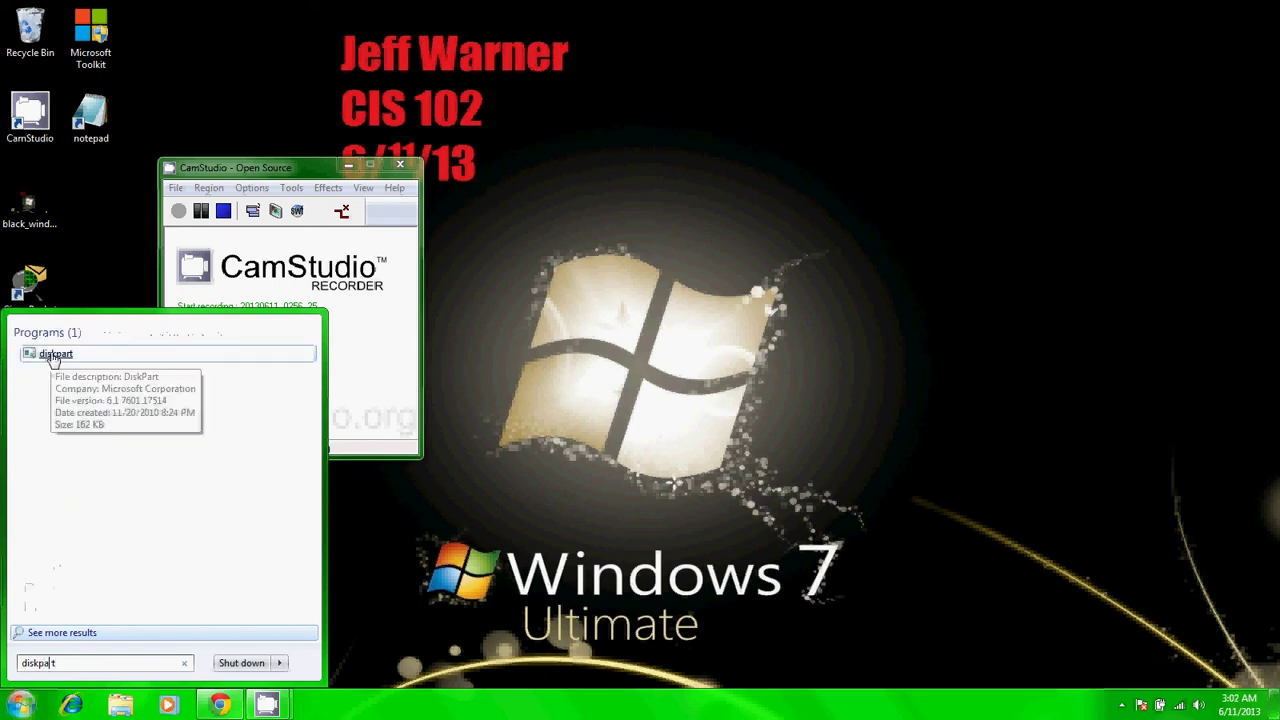
click(55, 355)
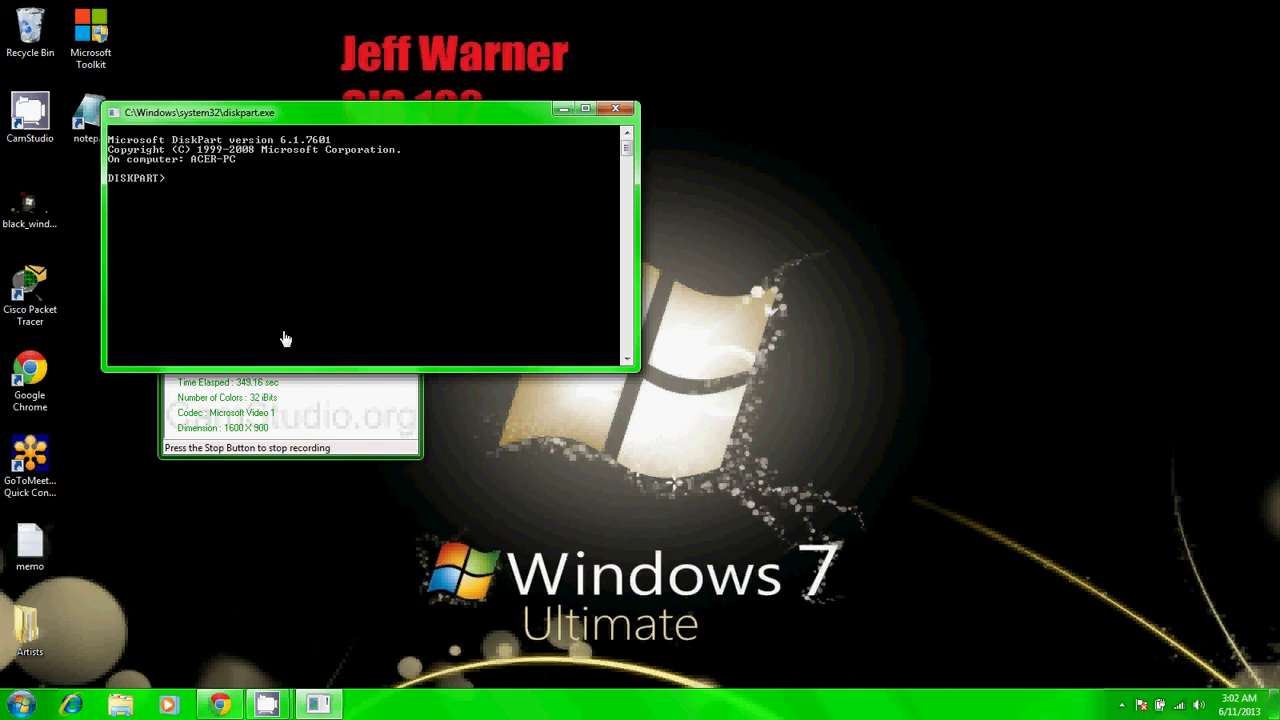
click(614, 109)
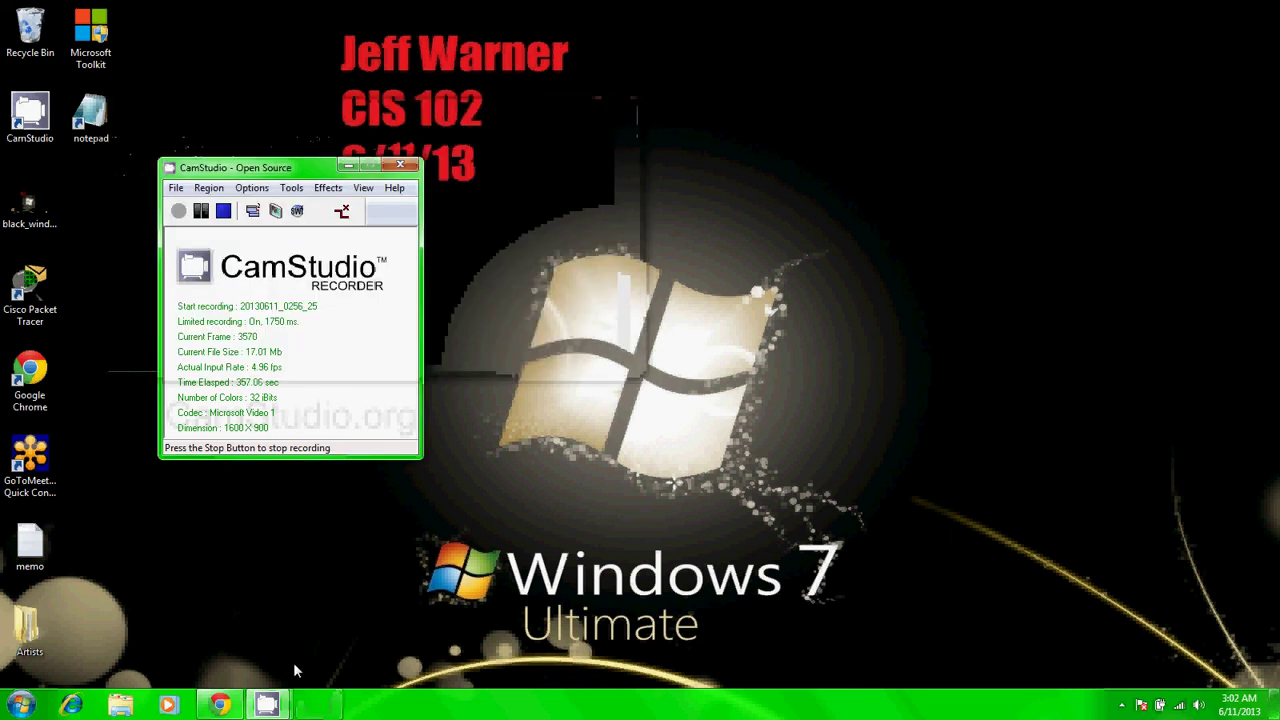
Open the User Account Control settings from User Accounts in the Control Panel's User Accounts and Family Safety category.
click(18, 708)
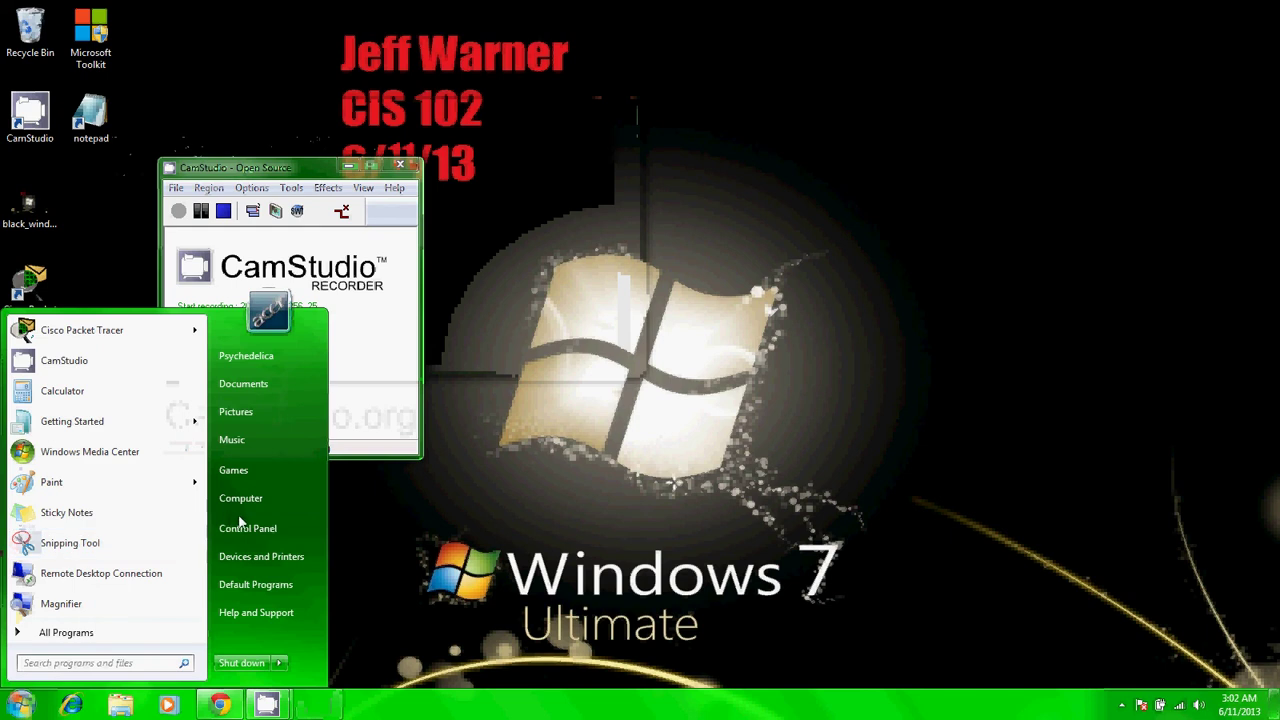
click(250, 449)
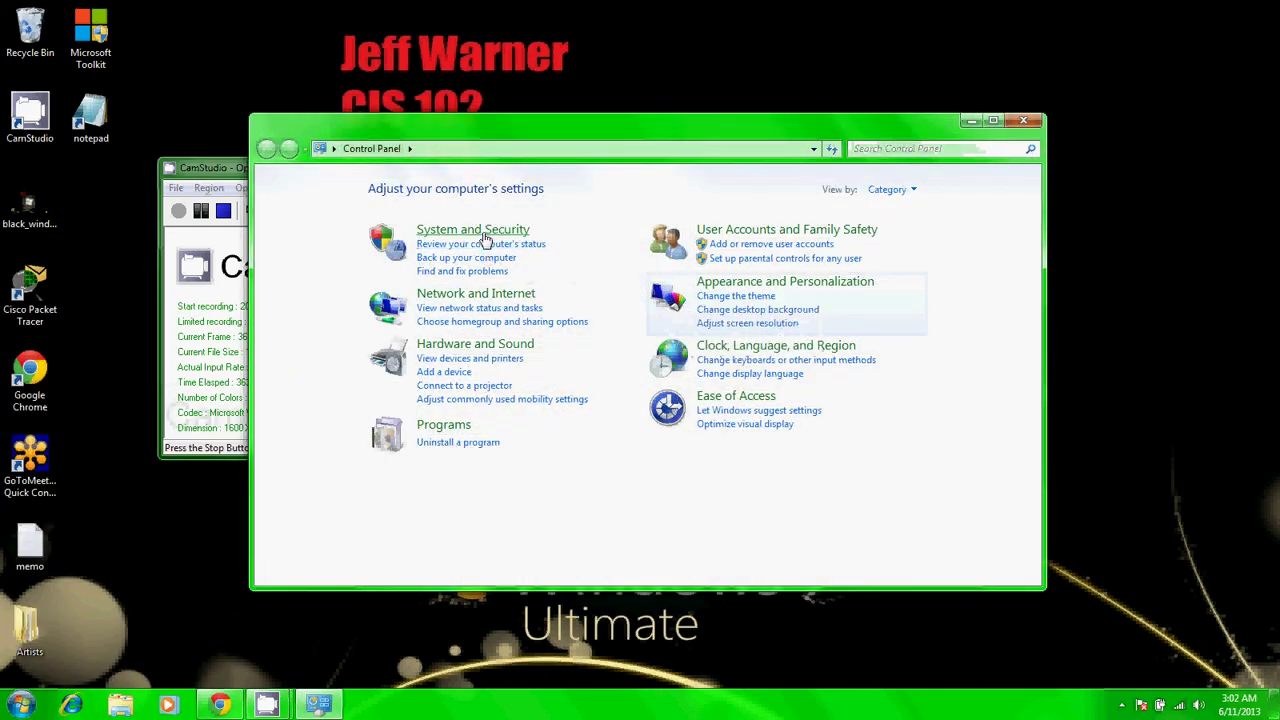
click(484, 234)
click(324, 289)
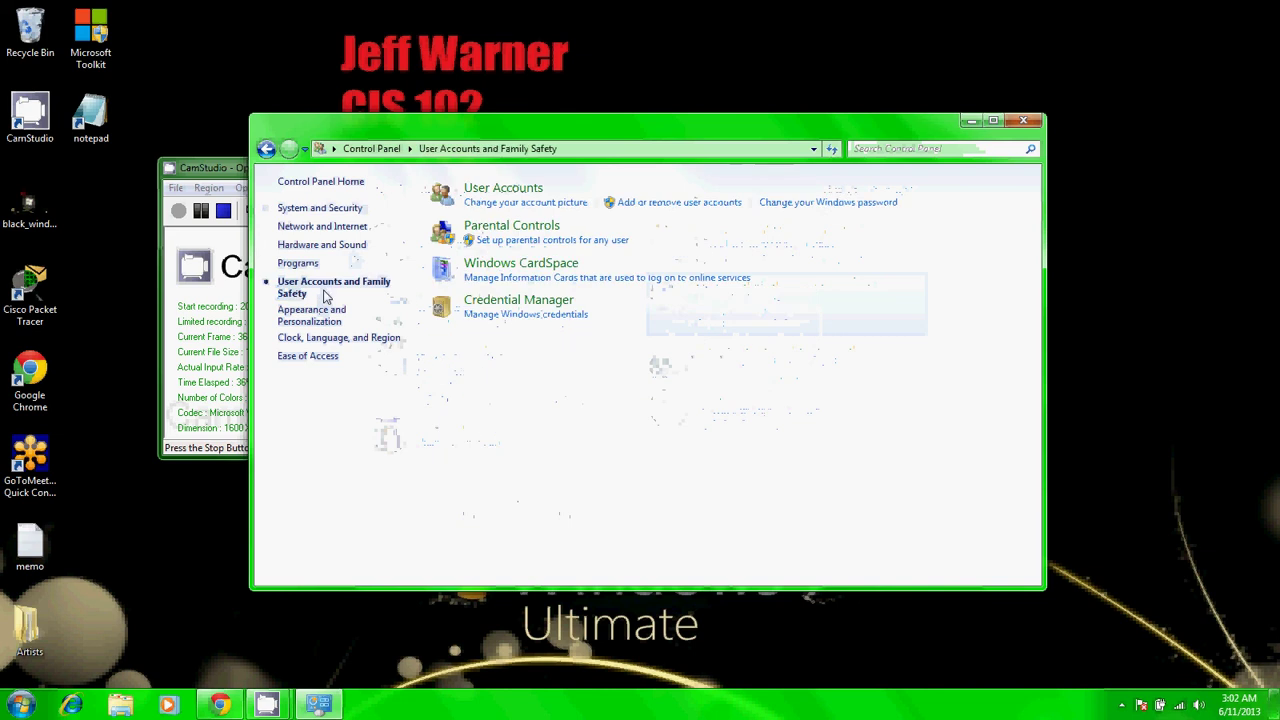
click(508, 189)
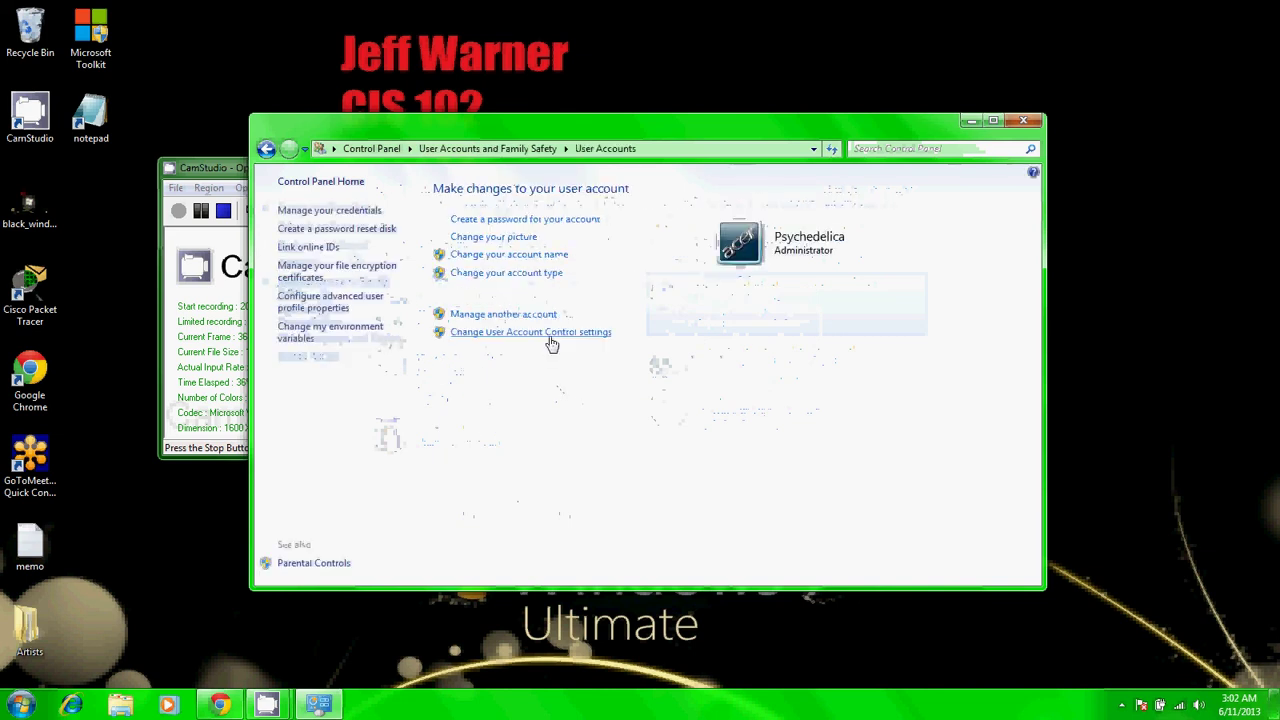
click(548, 333)
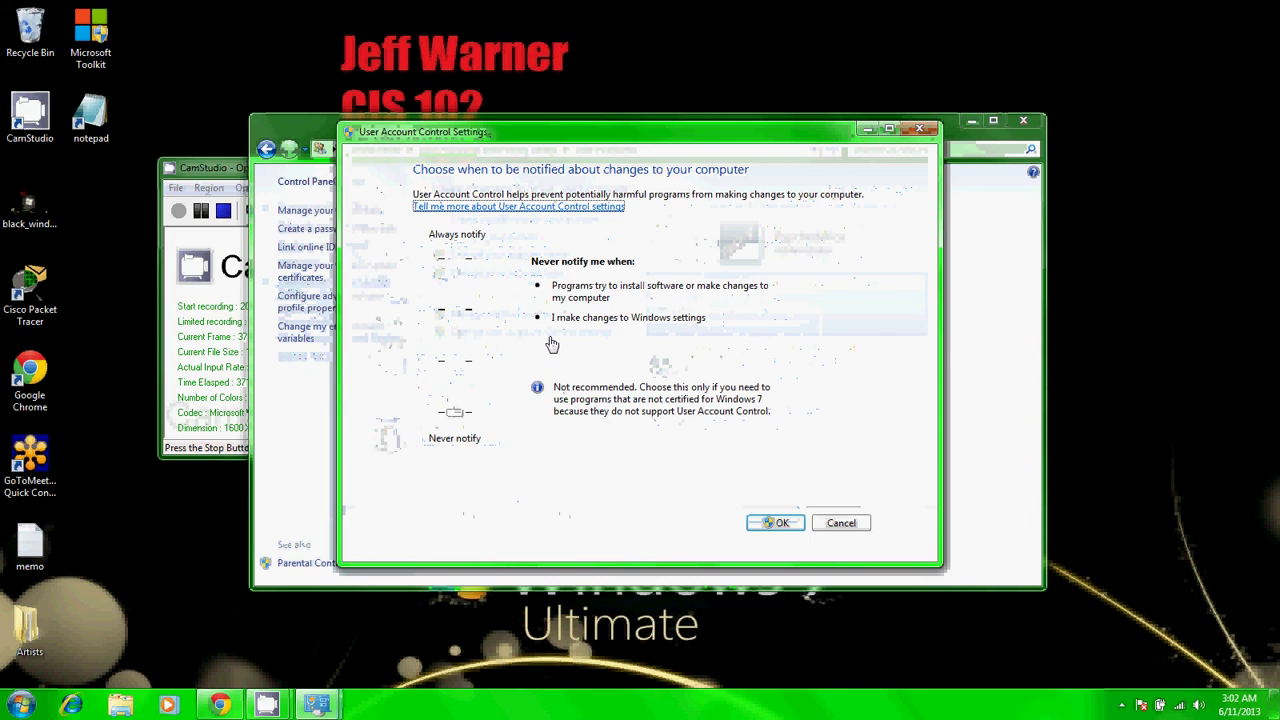
Set the User Account Control notification level to Default, notifying only when programs try to make changes, apply it and close the Control Panel.
click(455, 322)
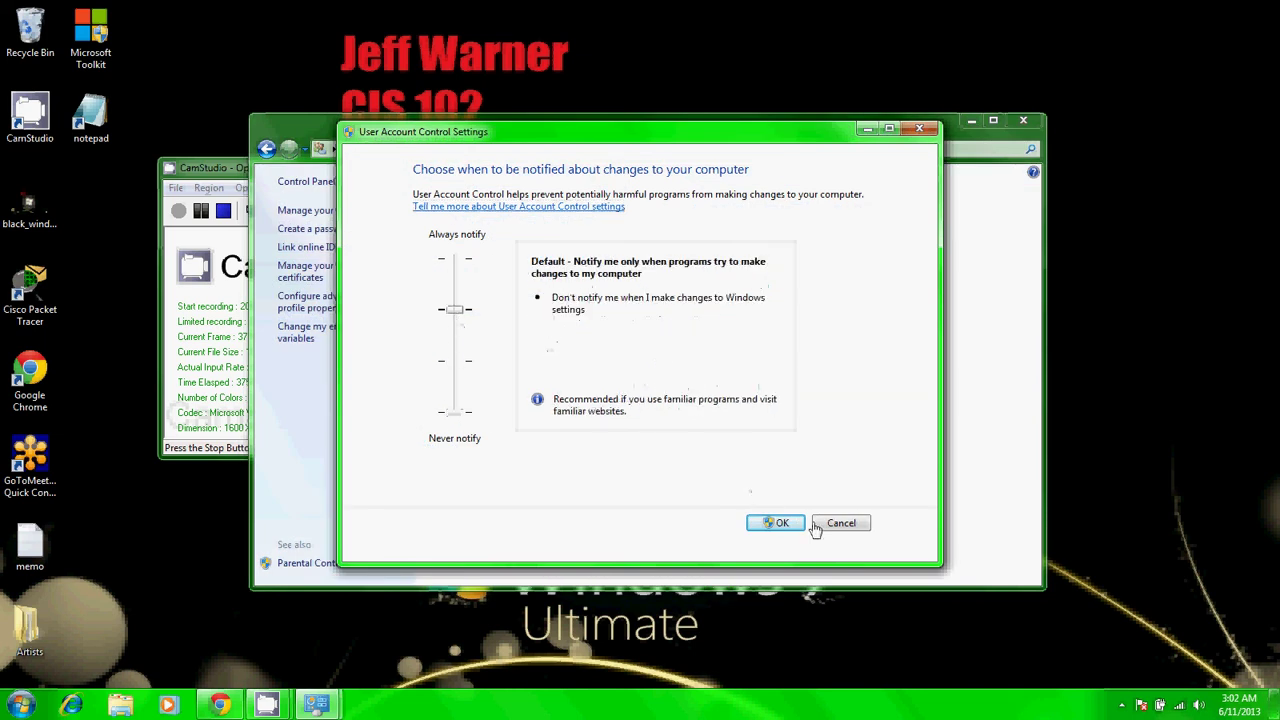
click(783, 524)
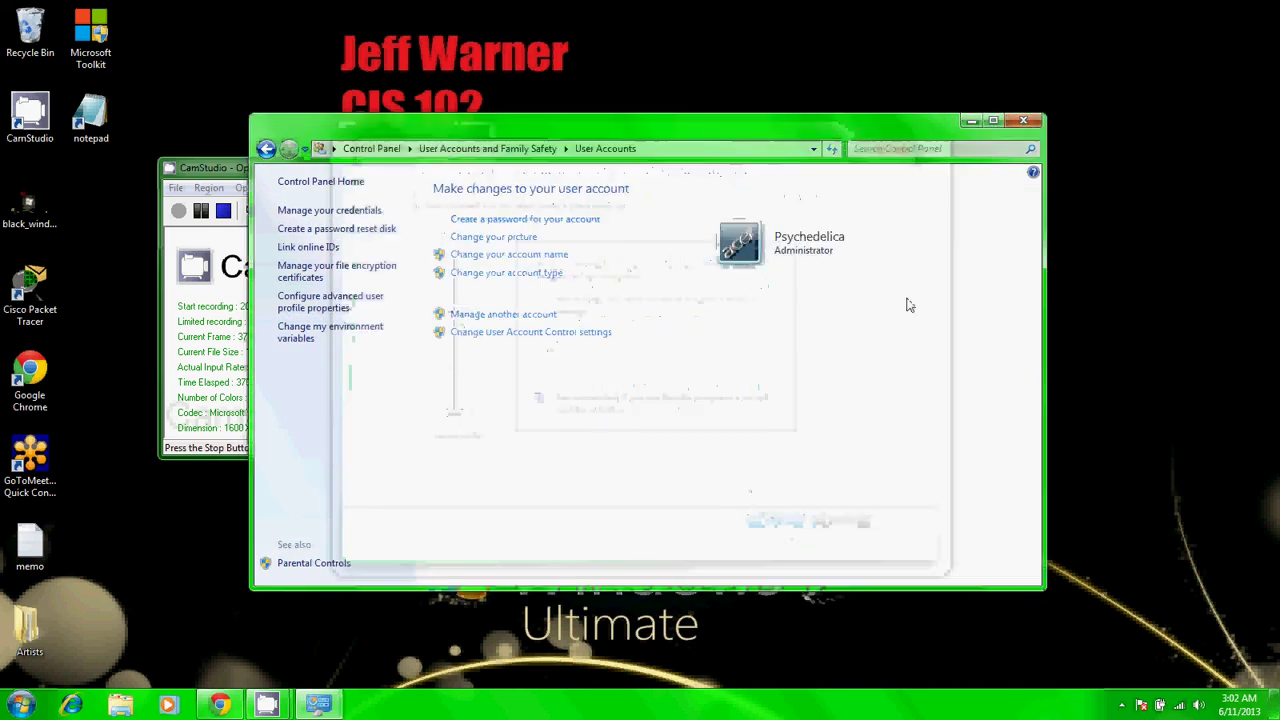
click(1028, 120)
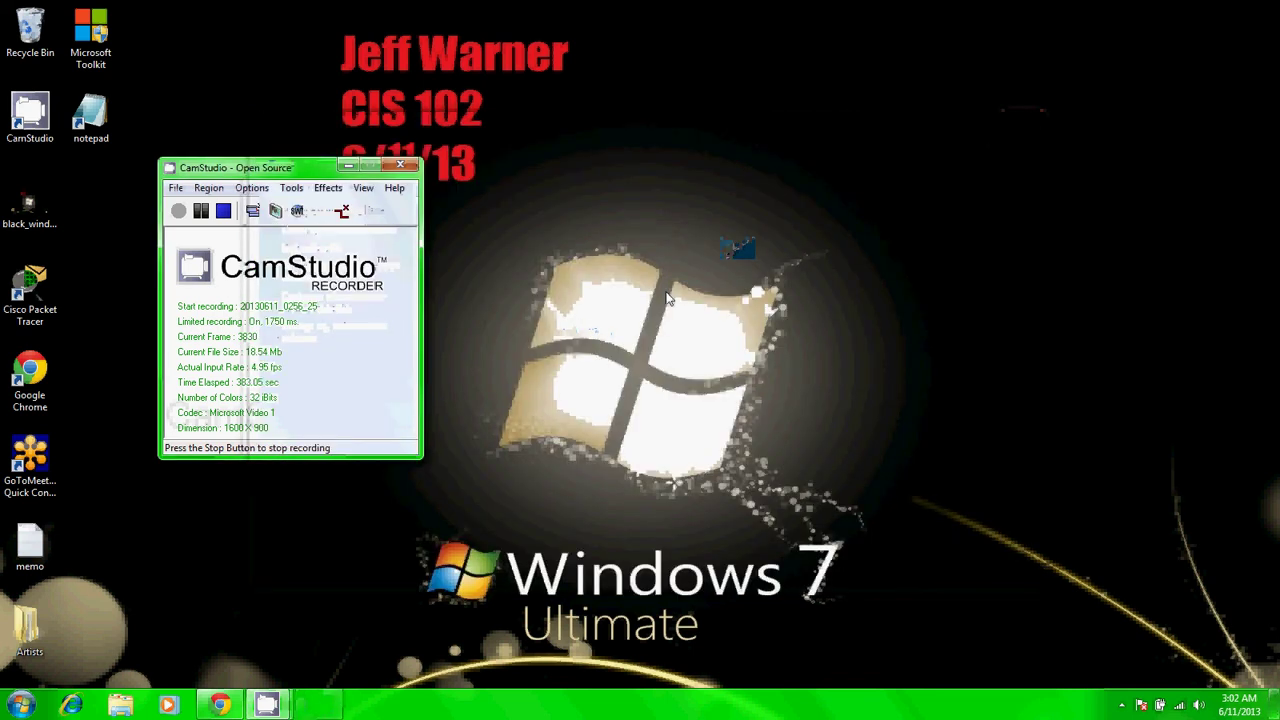